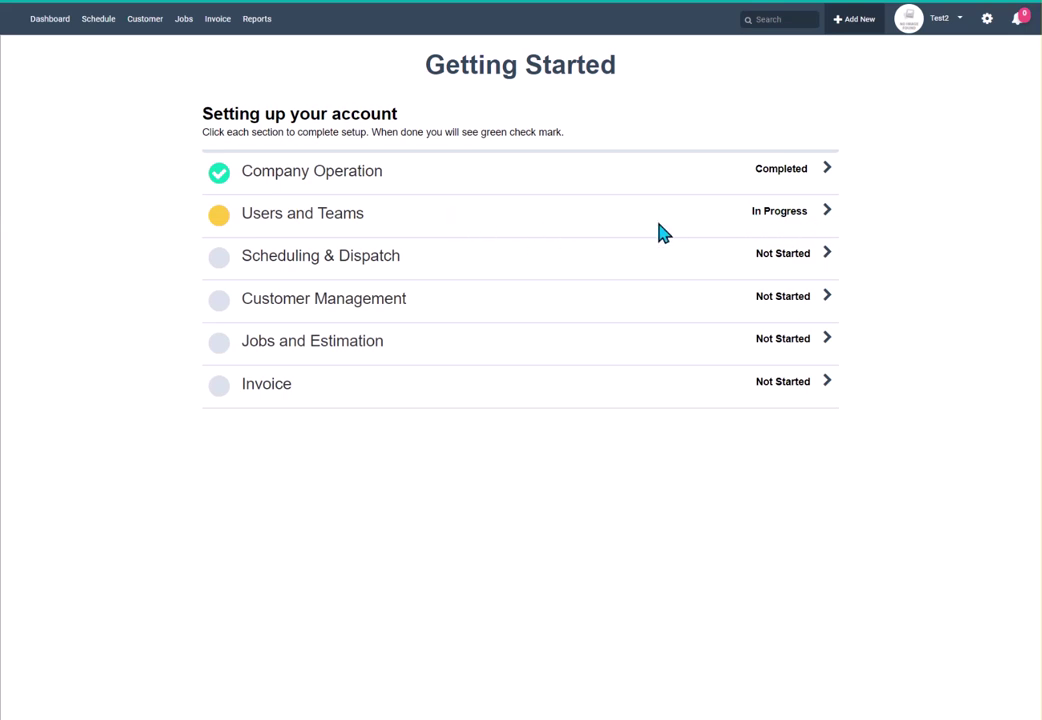
In Users and Teams, disable both existing users, the Professional and the Admin, confirming each change.
{"action": "left_click", "coordinate": [782, 222]}
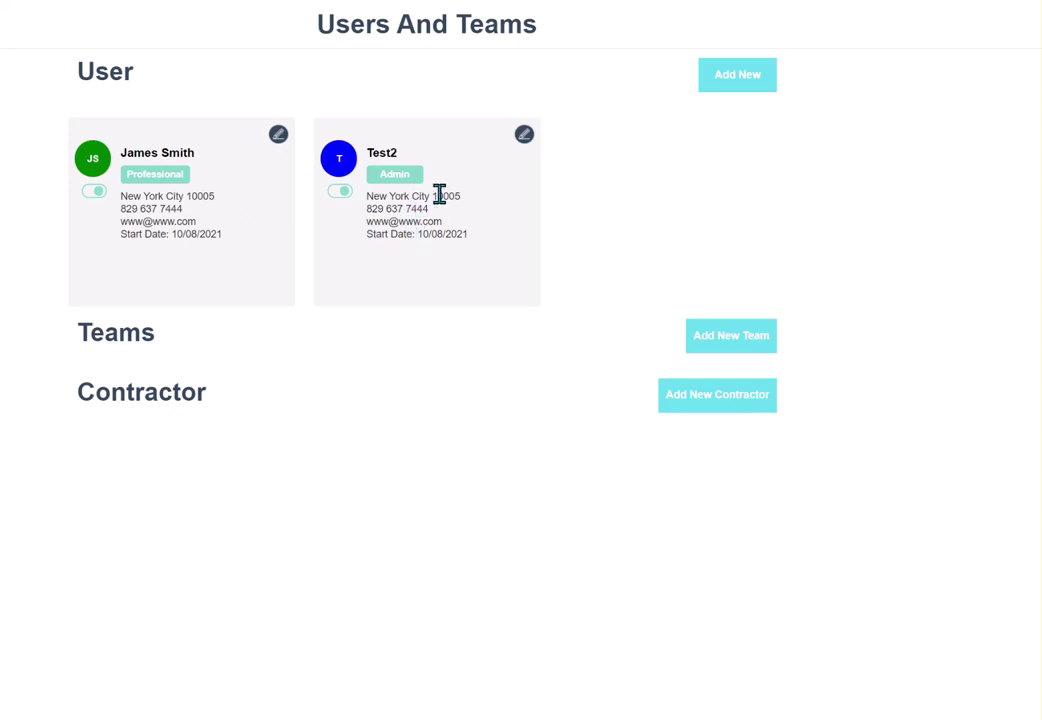
{"action": "left_click", "coordinate": [347, 192]}
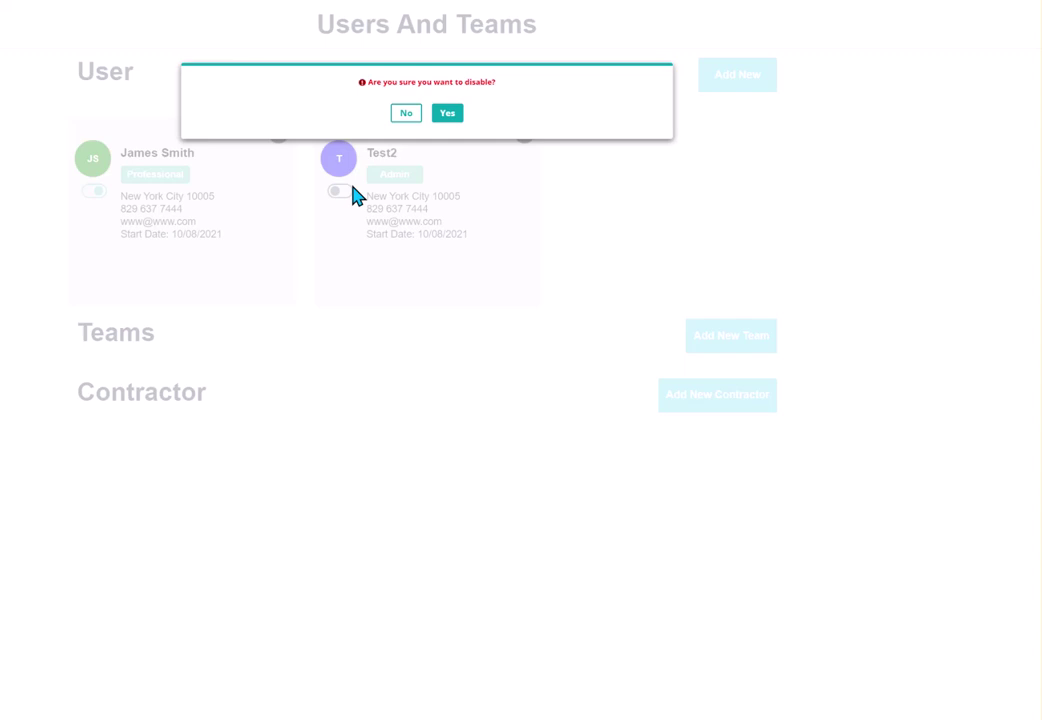
{"action": "left_click", "coordinate": [447, 113]}
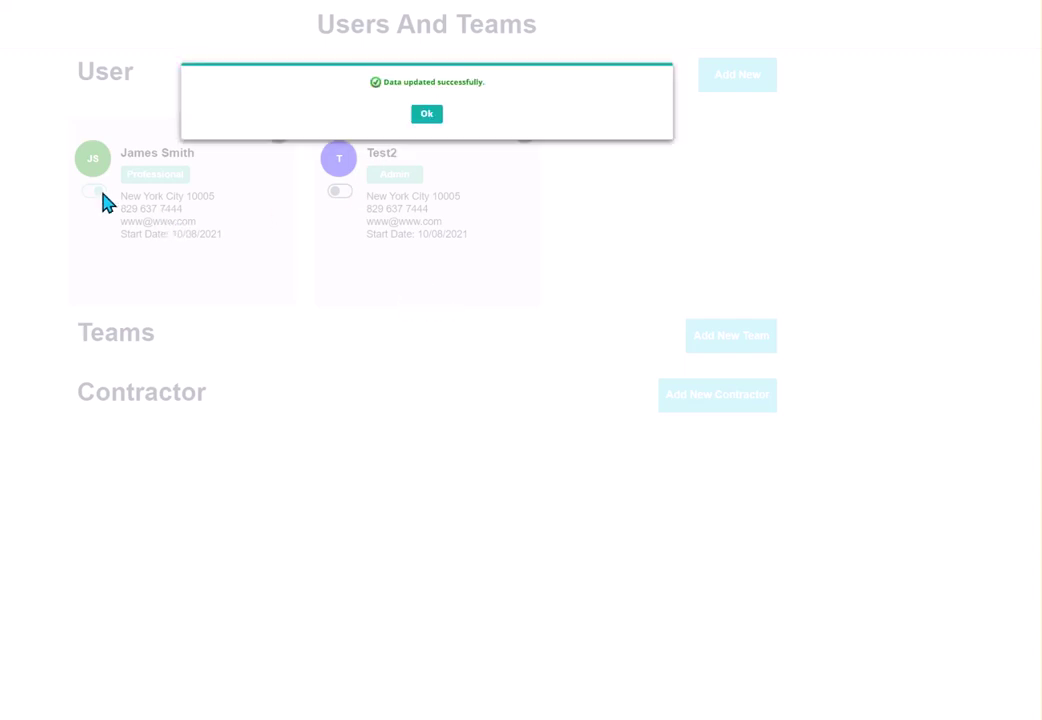
{"action": "left_click", "coordinate": [426, 114]}
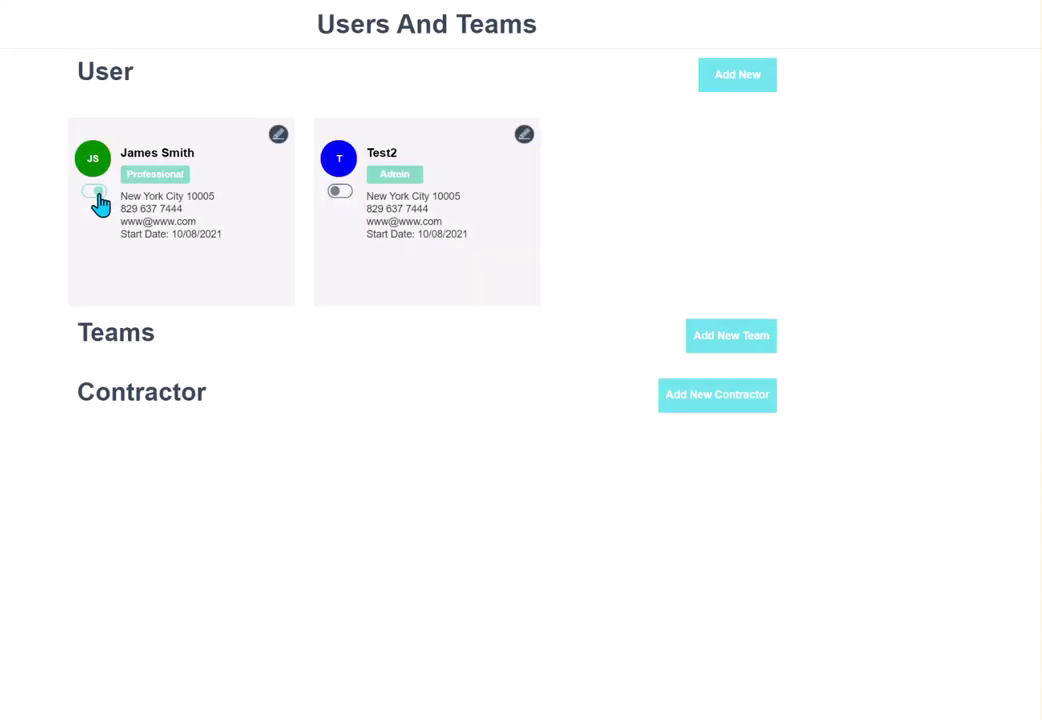
{"action": "left_click", "coordinate": [94, 192]}
{"action": "left_click", "coordinate": [449, 114]}
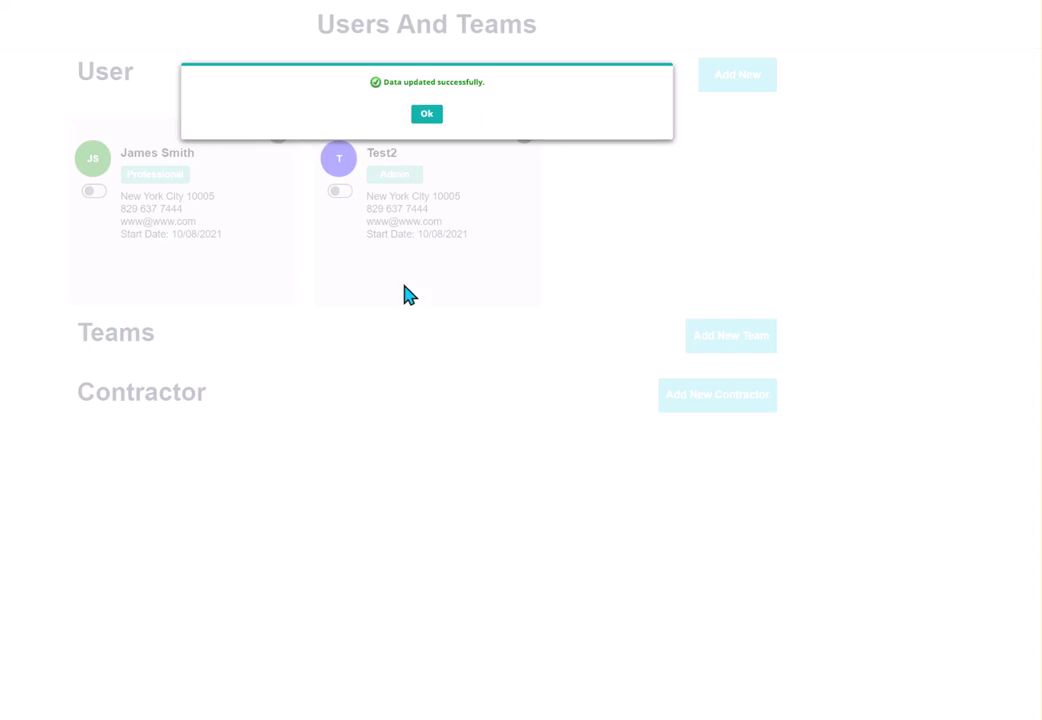
{"action": "left_click", "coordinate": [424, 118]}
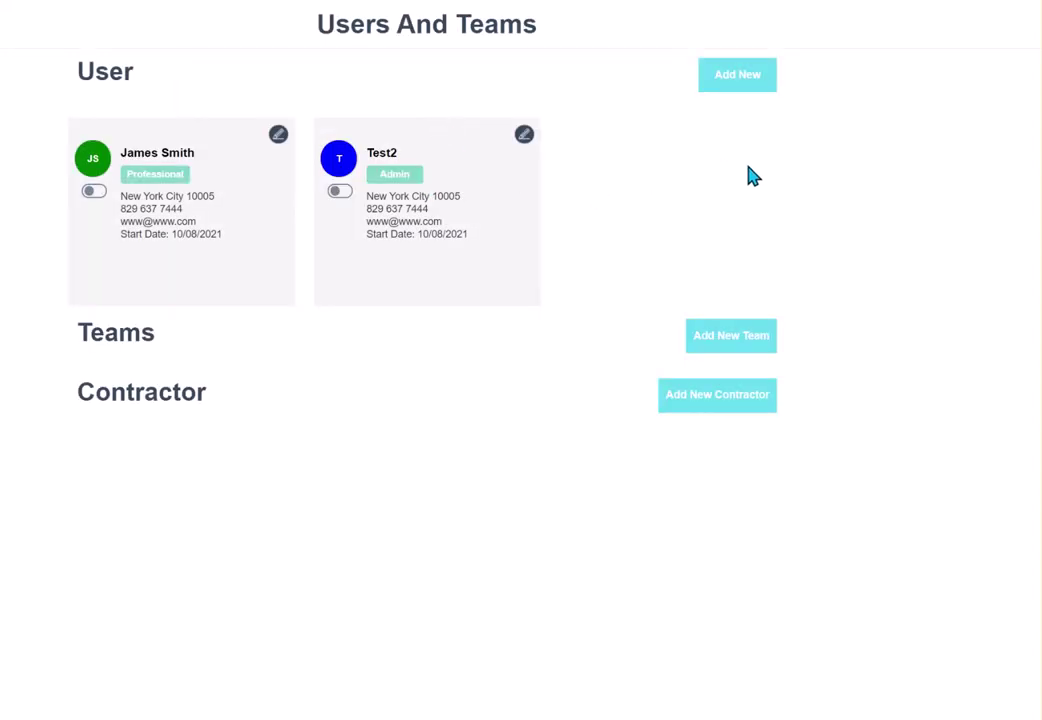
Start a new user and enter their first and last name.
{"action": "left_click", "coordinate": [755, 84]}
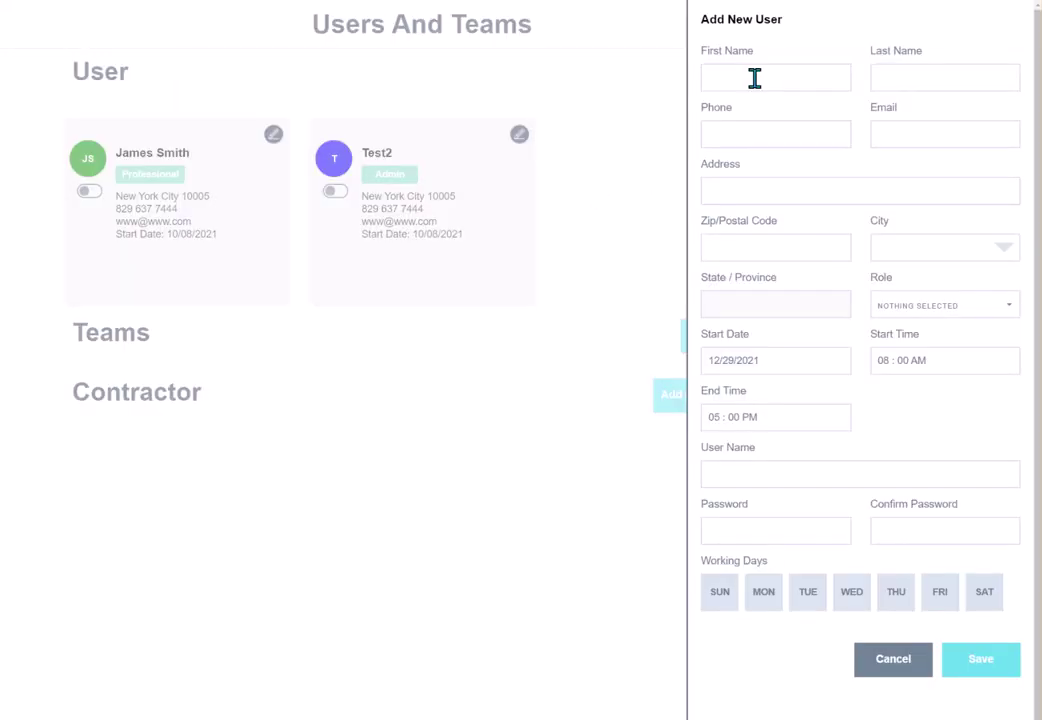
{"action": "left_click", "coordinate": [796, 80]}
{"action": "type", "text": "Jam"}
{"action": "key", "text": "BackSpace"}
{"action": "key", "text": "BackSpace"}
{"action": "key", "text": "BackSpace"}
{"action": "type", "text": "Sam"}
{"action": "key", "text": "Tab"}
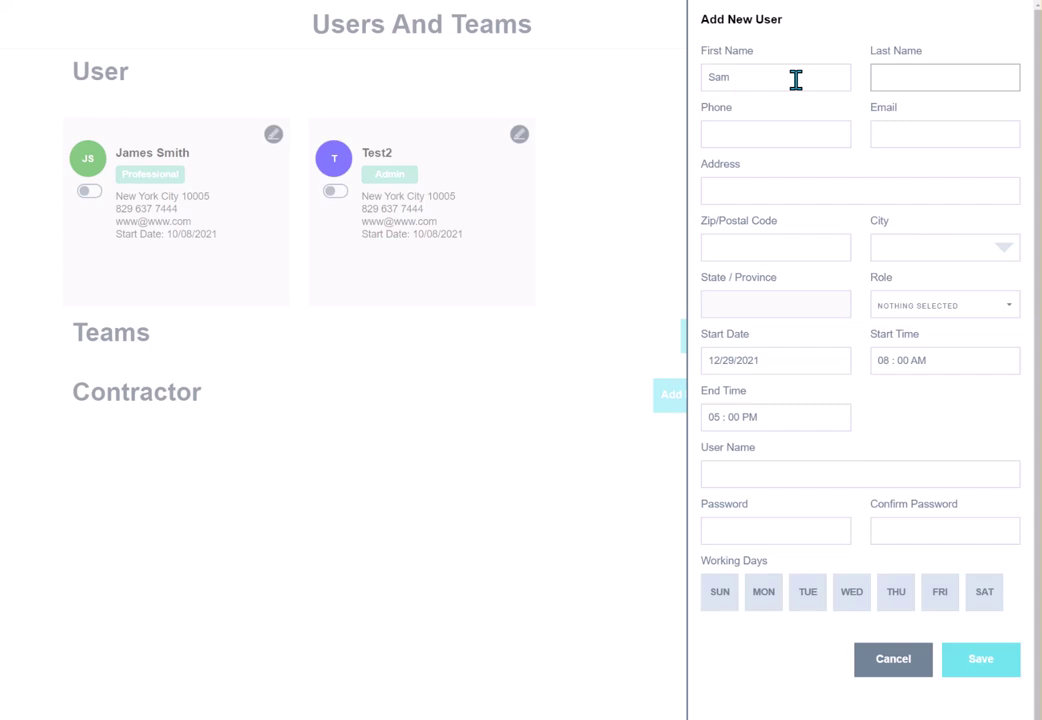
{"action": "type", "text": "Spade"}
Enter the user's phone number, e-mail, street address and zip code so city and state auto-fill.
{"action": "key", "text": "Tab"}
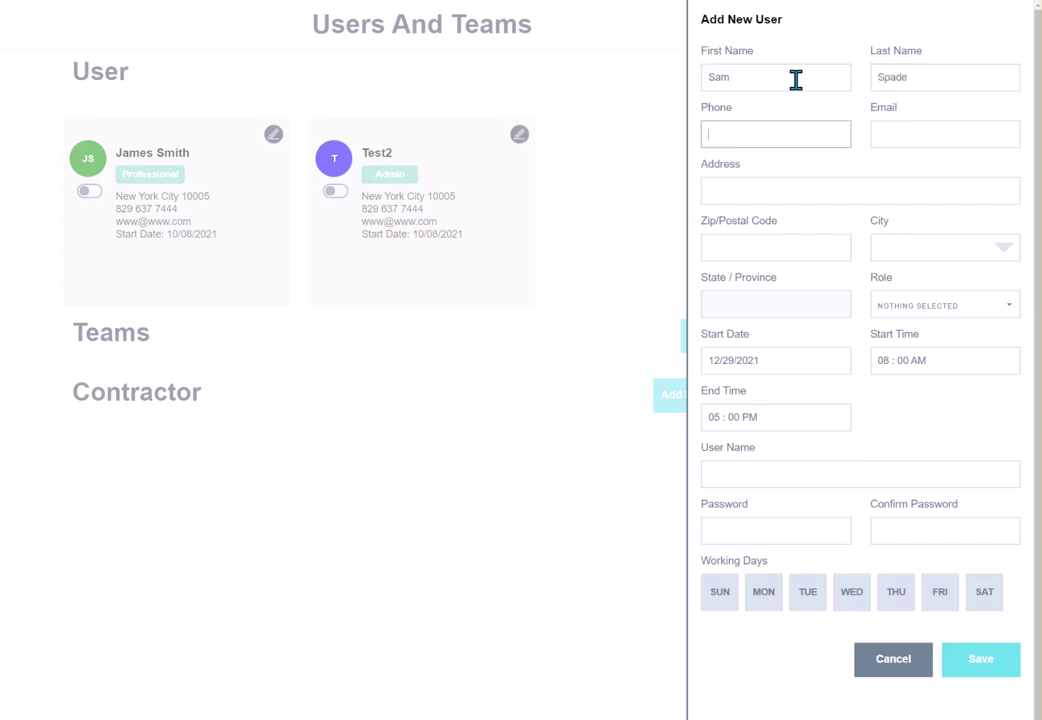
{"action": "key", "text": "Tab"}
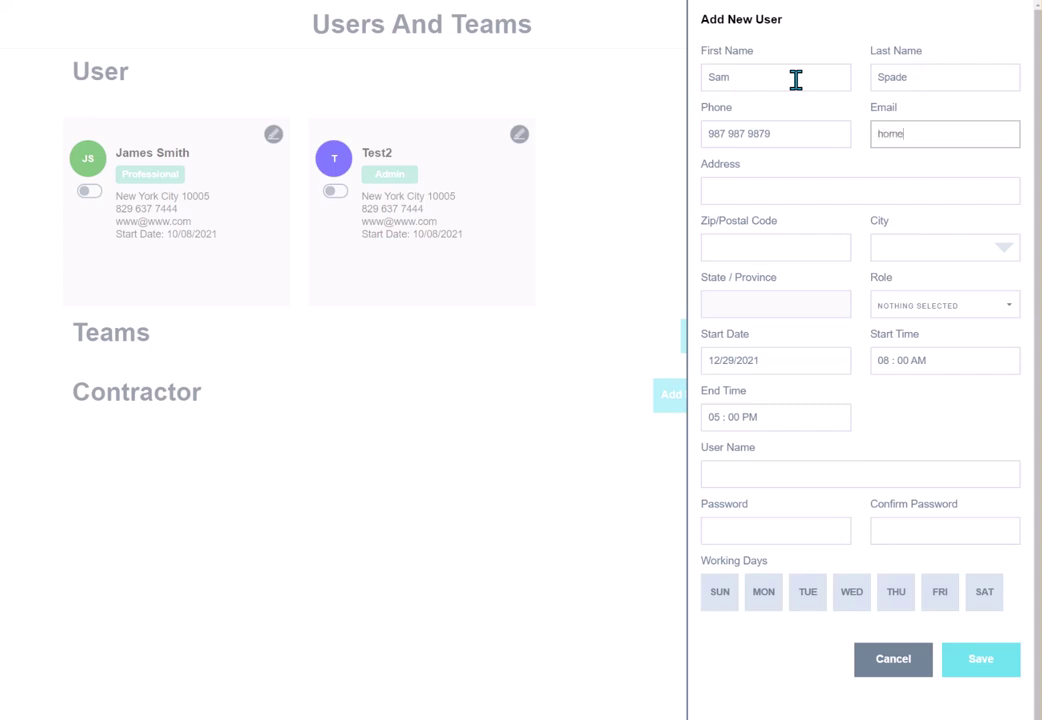
{"action": "left_click", "coordinate": [748, 186]}
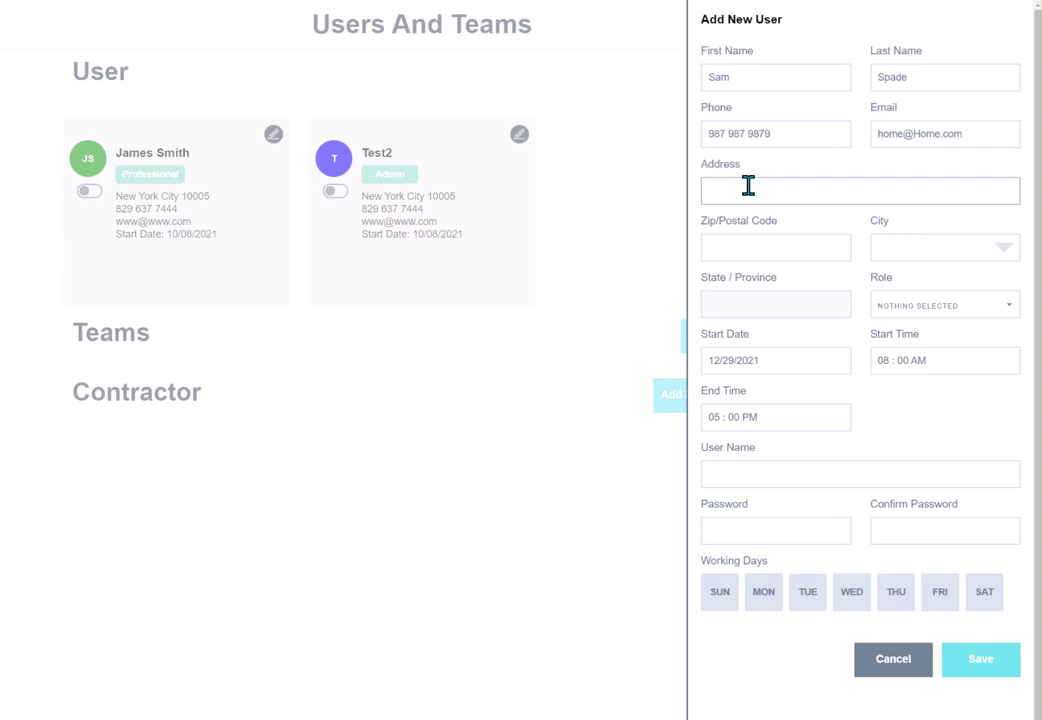
{"action": "key", "text": "Tab"}
{"action": "type", "text": "63146"}
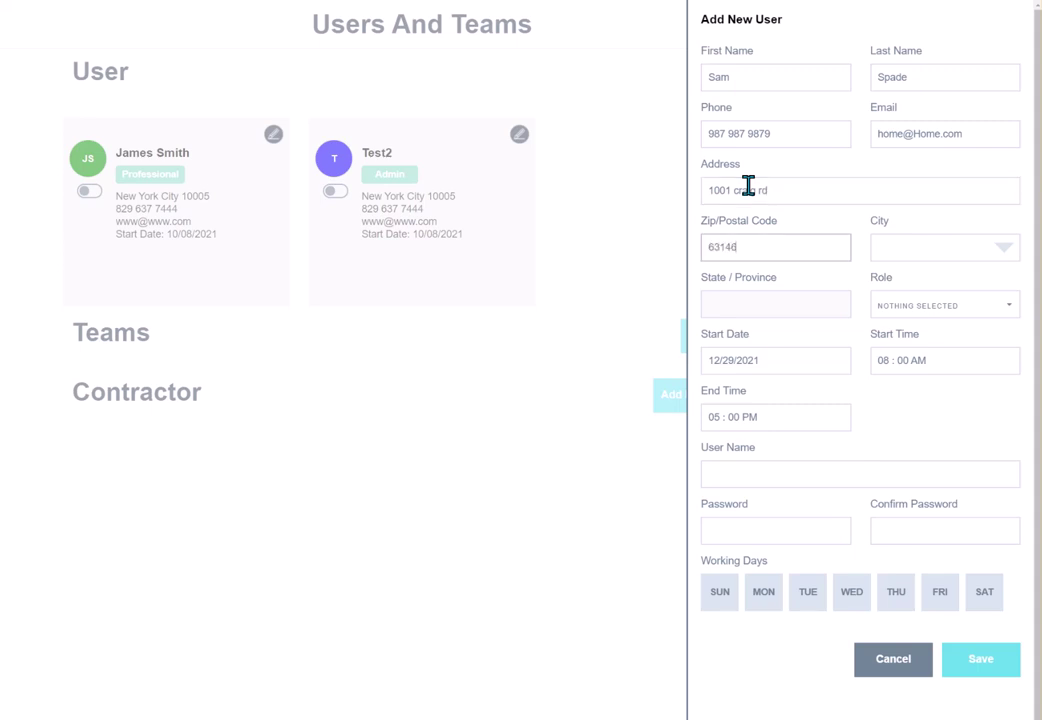
{"action": "key", "text": "Tab"}
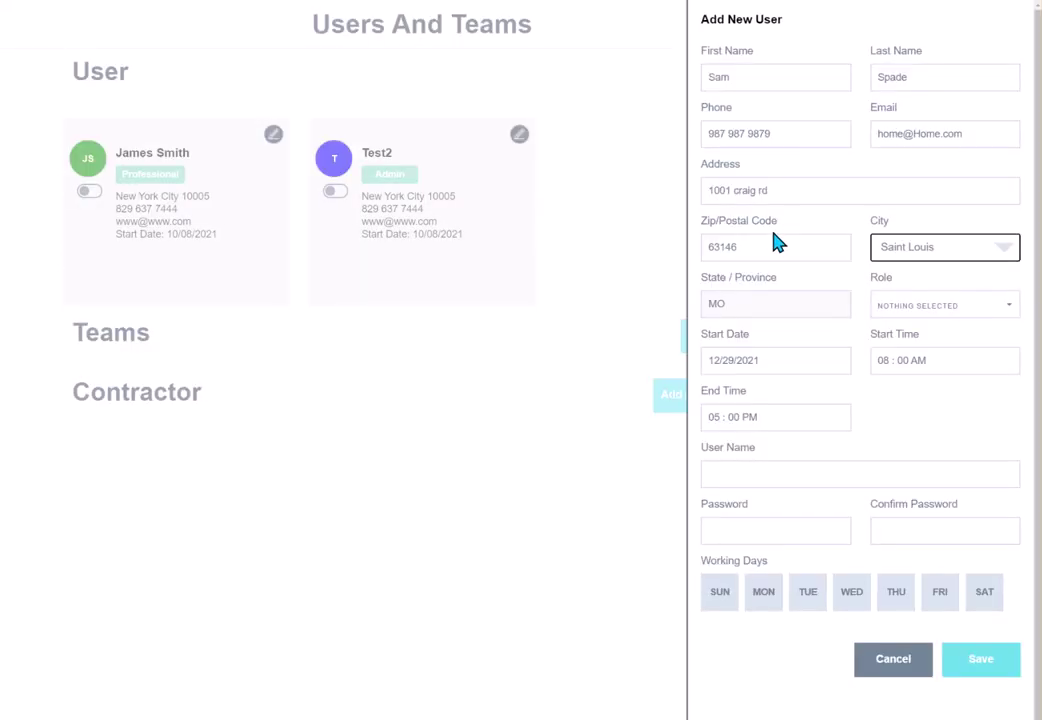
Assign only the Professional role, keeping the 12/29/2021 start date and 08:00 AM start time.
{"action": "left_click", "coordinate": [929, 310]}
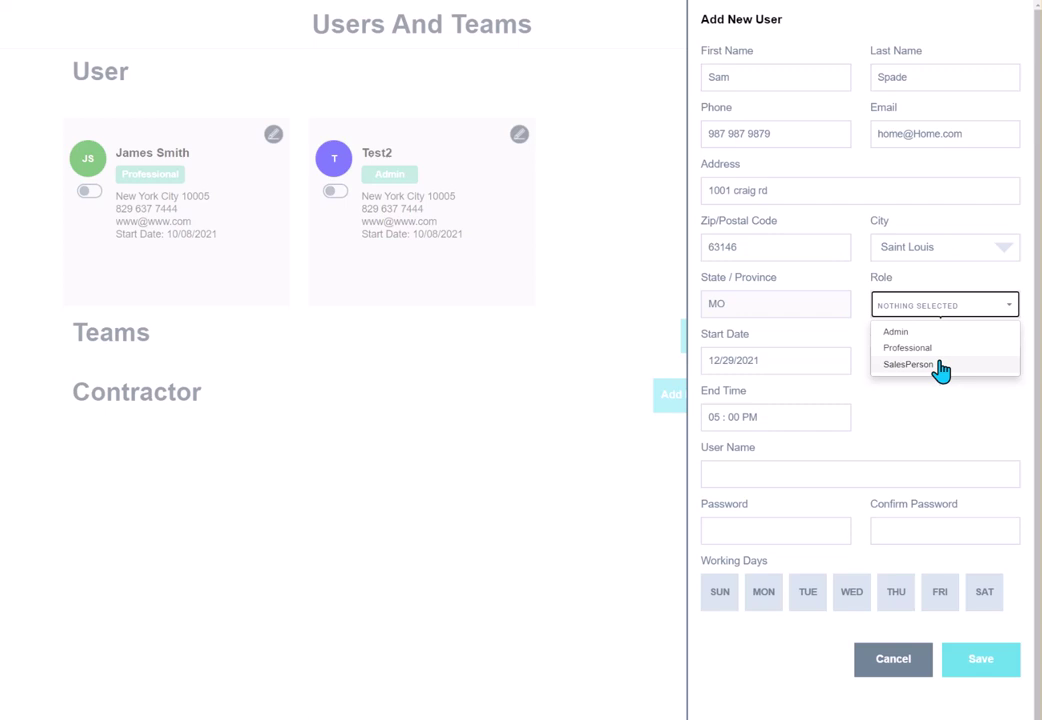
{"action": "left_click", "coordinate": [935, 350]}
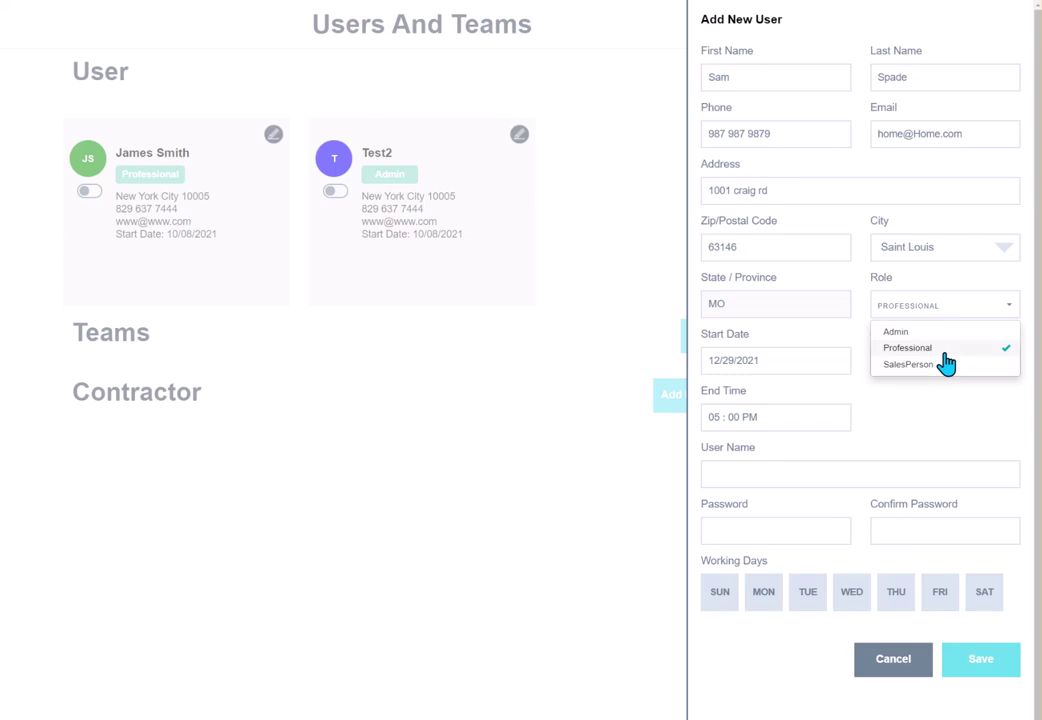
{"action": "left_click", "coordinate": [941, 366]}
{"action": "left_click", "coordinate": [942, 368]}
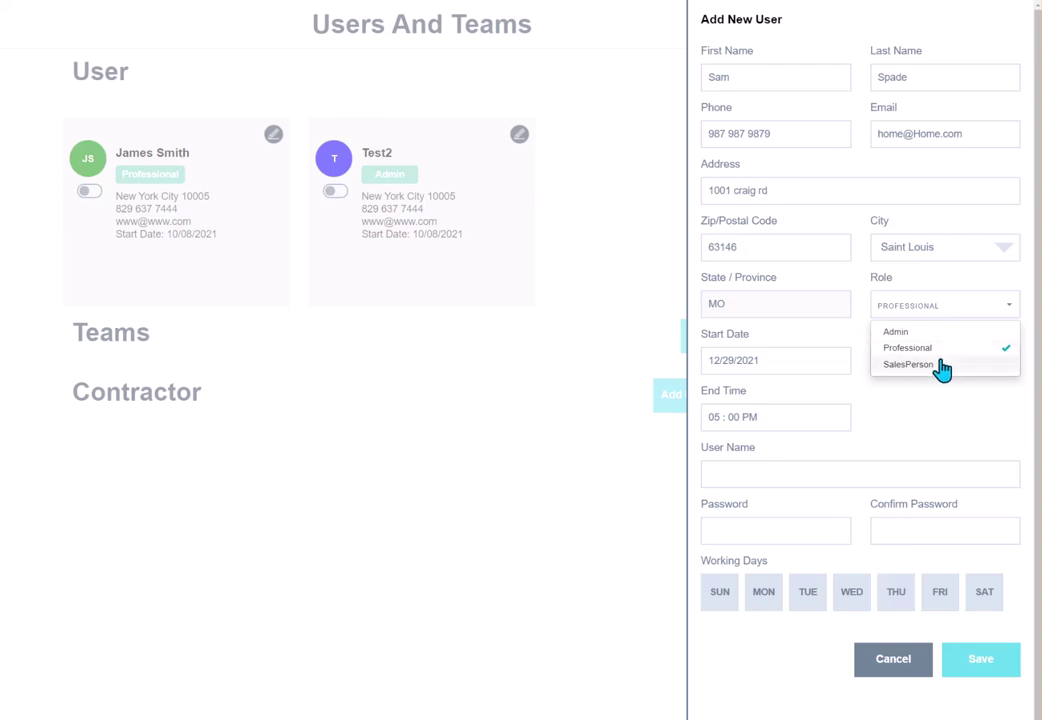
{"action": "left_click", "coordinate": [833, 359]}
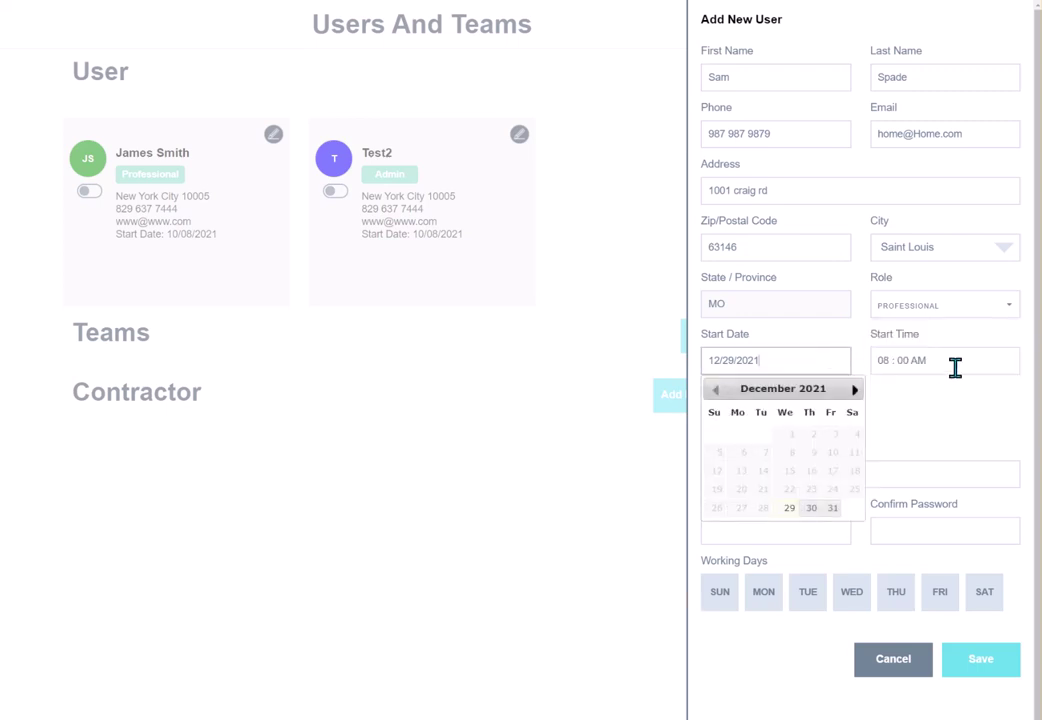
{"action": "left_click", "coordinate": [960, 361]}
{"action": "left_click", "coordinate": [978, 392]}
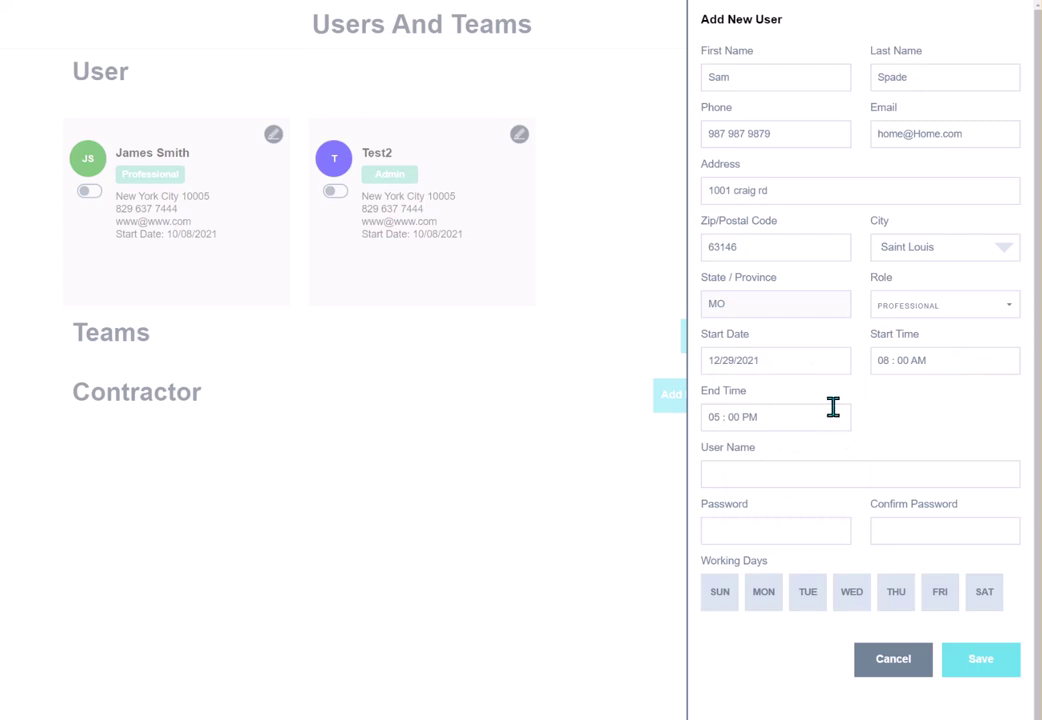
{"action": "left_click", "coordinate": [837, 474]}
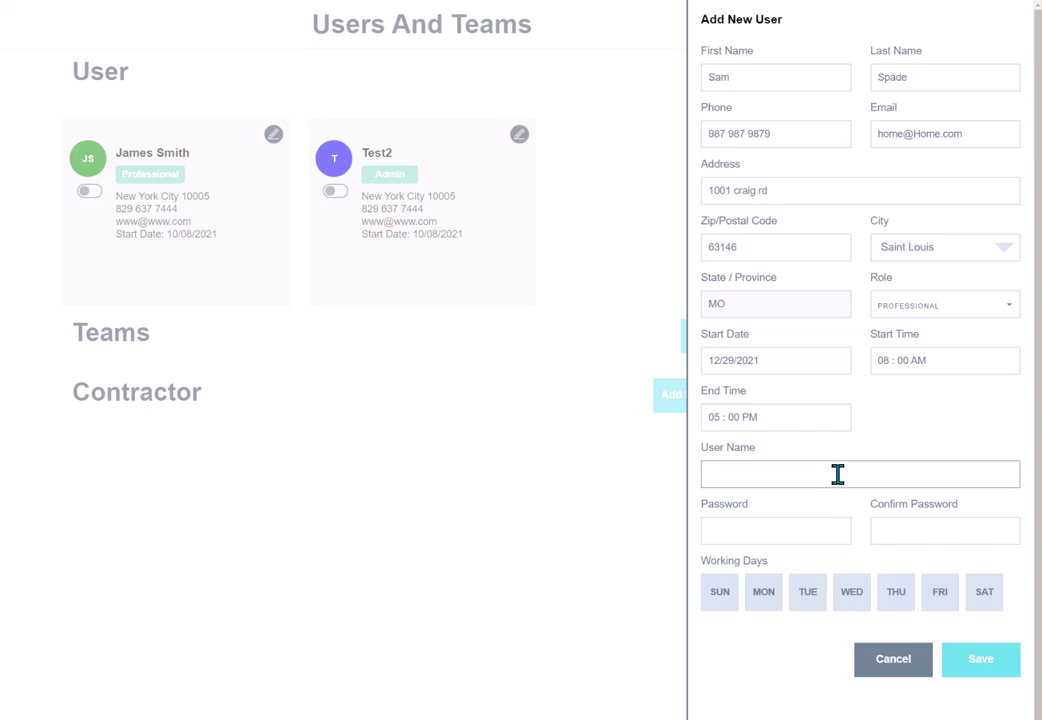
Enter the new user's login name and account password.
{"action": "type", "text": "spade"}
{"action": "left_click", "coordinate": [826, 528]}
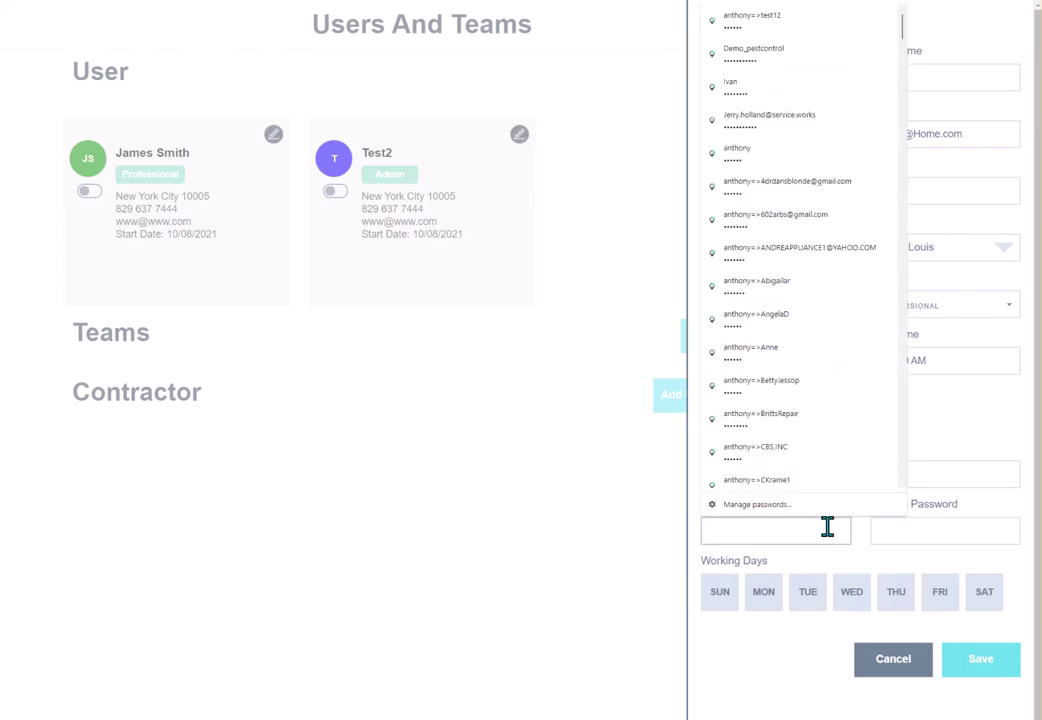
{"action": "type", "text": "123456"}
{"action": "left_click", "coordinate": [879, 531]}
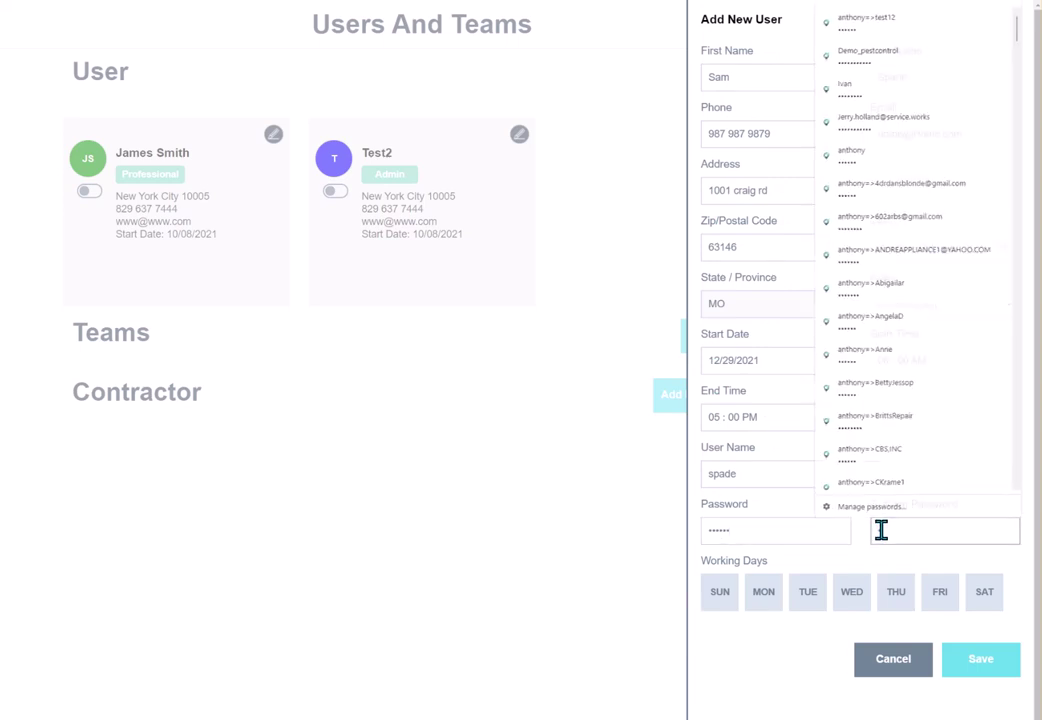
{"action": "type", "text": "123456"}
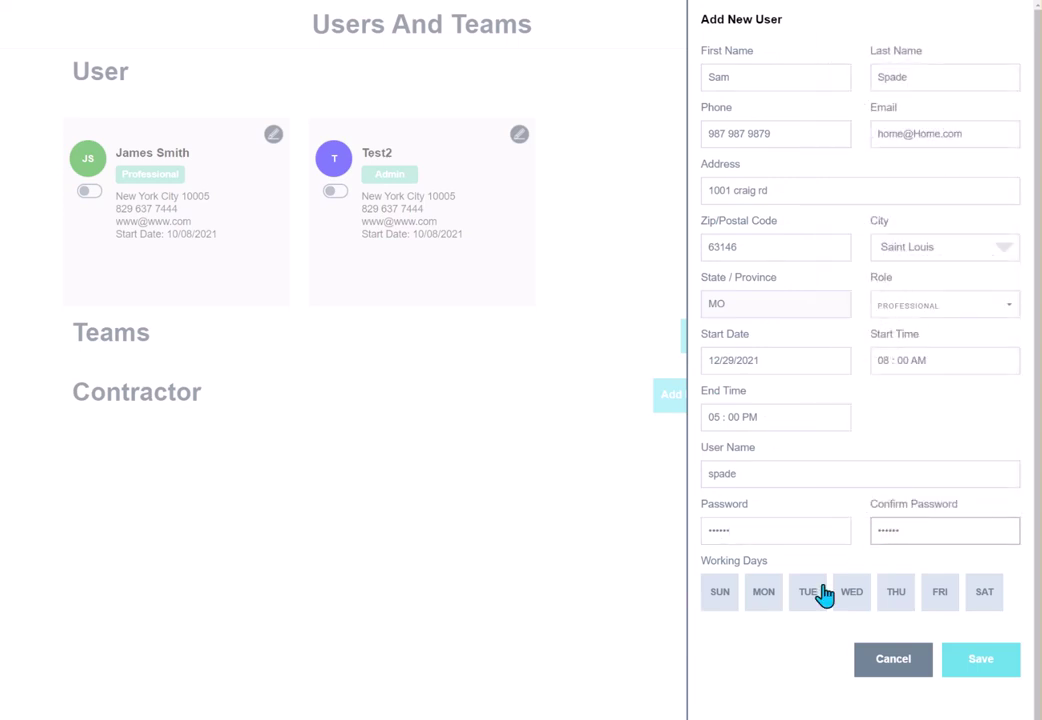
Mark Monday through Friday as working days and save the user.
{"action": "left_click", "coordinate": [768, 600]}
{"action": "left_click", "coordinate": [809, 600]}
{"action": "left_click", "coordinate": [853, 600]}
{"action": "left_click", "coordinate": [897, 595]}
{"action": "left_click", "coordinate": [940, 595]}
{"action": "left_click", "coordinate": [983, 668]}
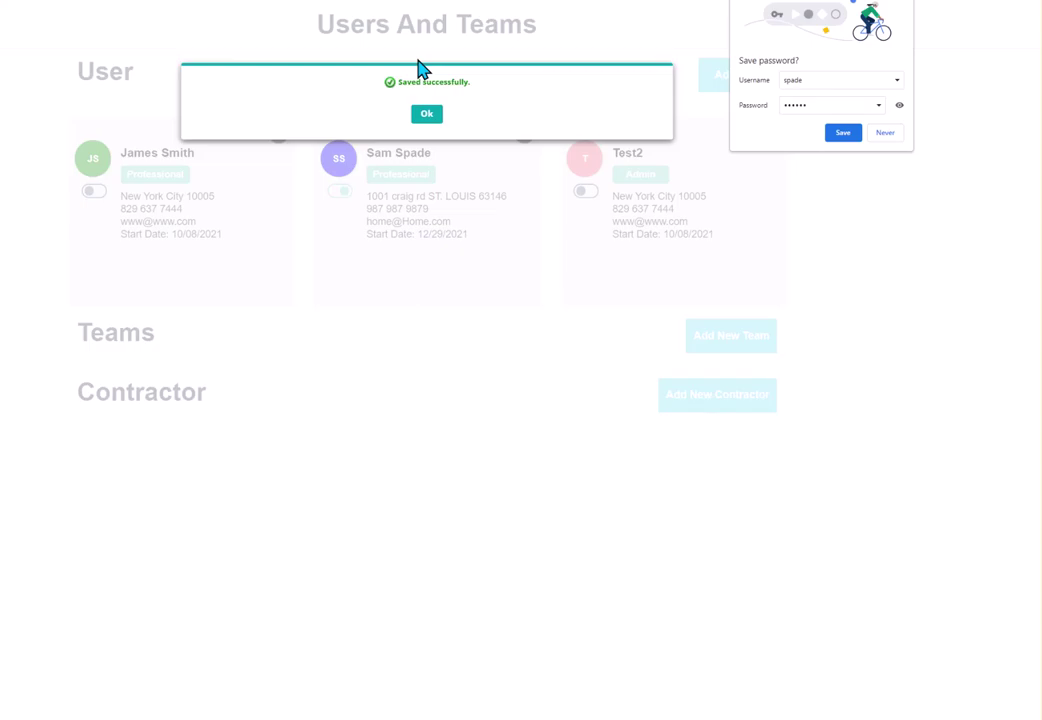
Dismiss the save prompts, reopen Users and Teams, and review the new user's card without changes.
{"action": "left_click", "coordinate": [426, 114]}
{"action": "left_click", "coordinate": [884, 133]}
{"action": "left_click", "coordinate": [785, 214]}
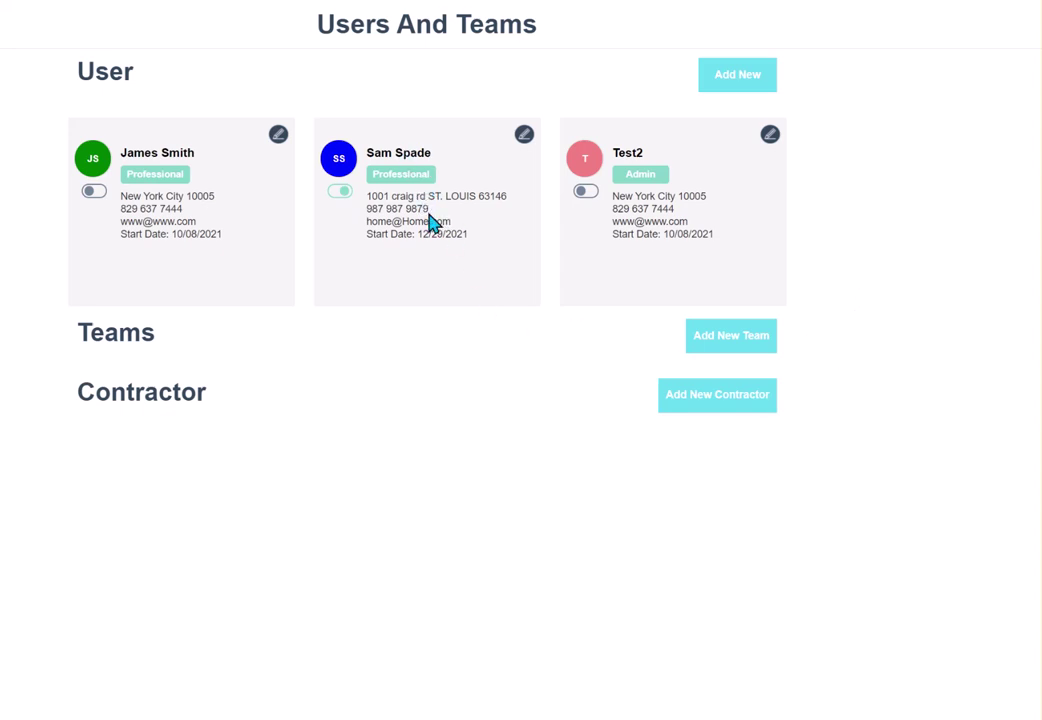
{"action": "left_click", "coordinate": [522, 143]}
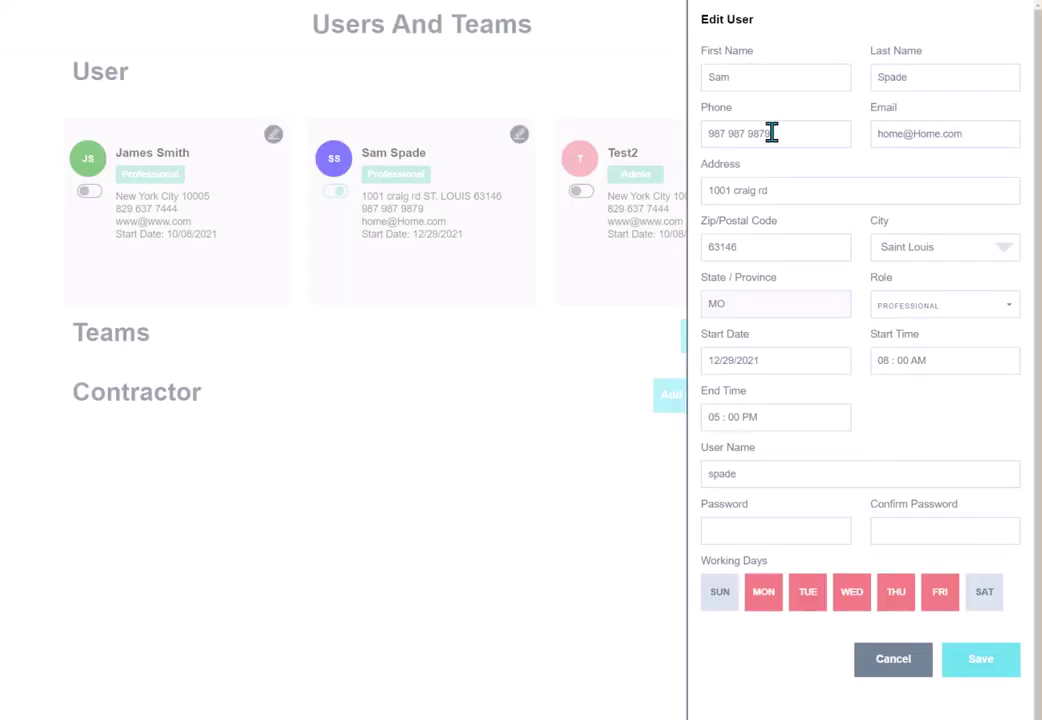
{"action": "left_click", "coordinate": [898, 665]}
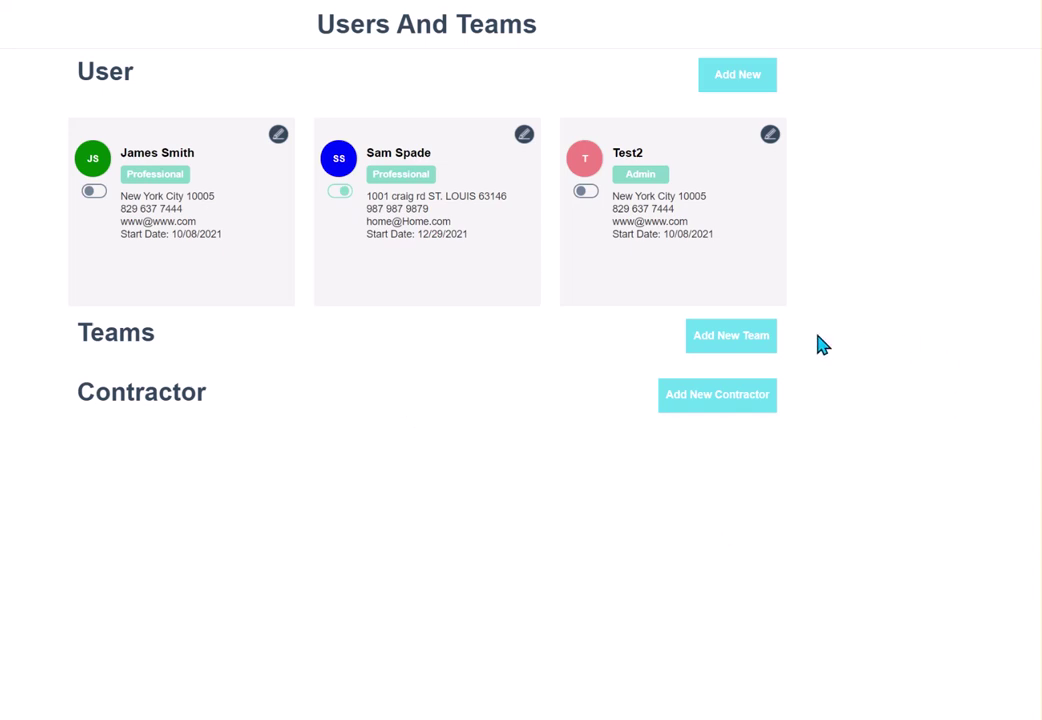
Start a new team named Team A with a dark red colour in Company Default Zone.
{"action": "left_click", "coordinate": [740, 342]}
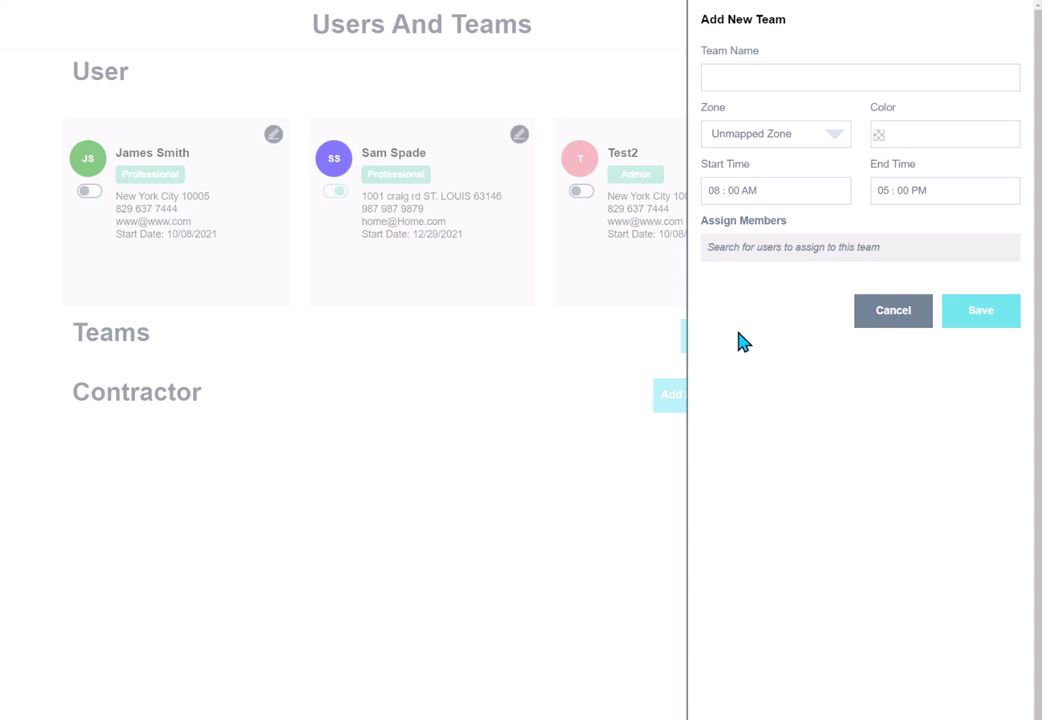
{"action": "left_click", "coordinate": [858, 81]}
{"action": "type", "text": "Ta"}
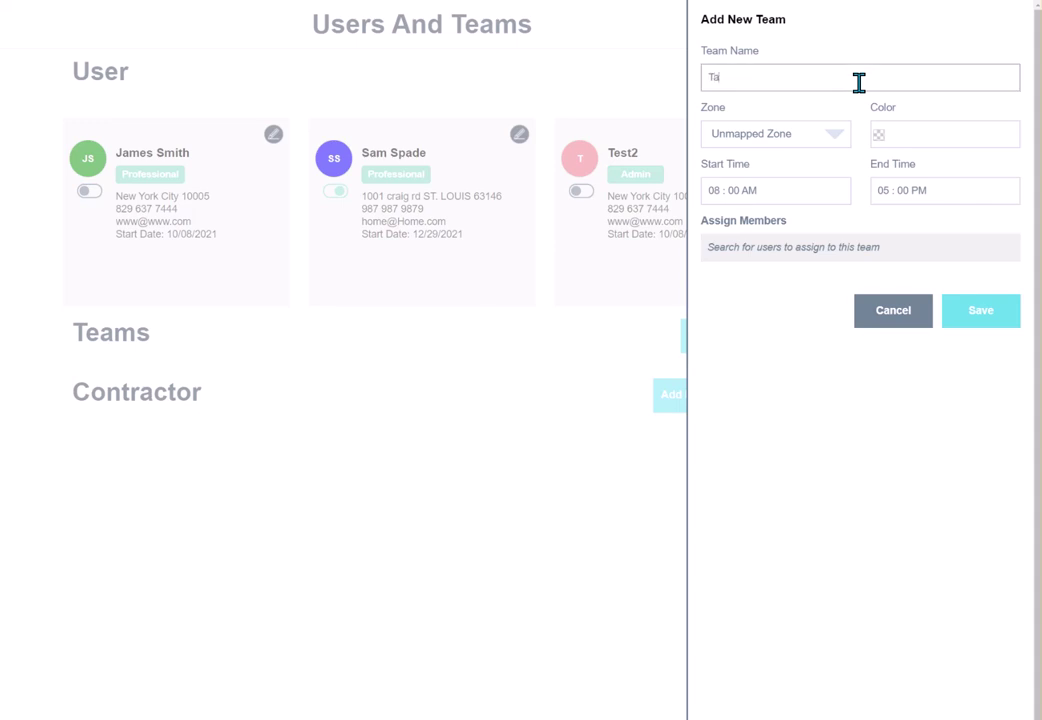
{"action": "type", "text": "am A"}
{"action": "left_click", "coordinate": [888, 136]}
{"action": "left_click", "coordinate": [950, 176]}
{"action": "left_click", "coordinate": [790, 134]}
{"action": "left_click", "coordinate": [795, 176]}
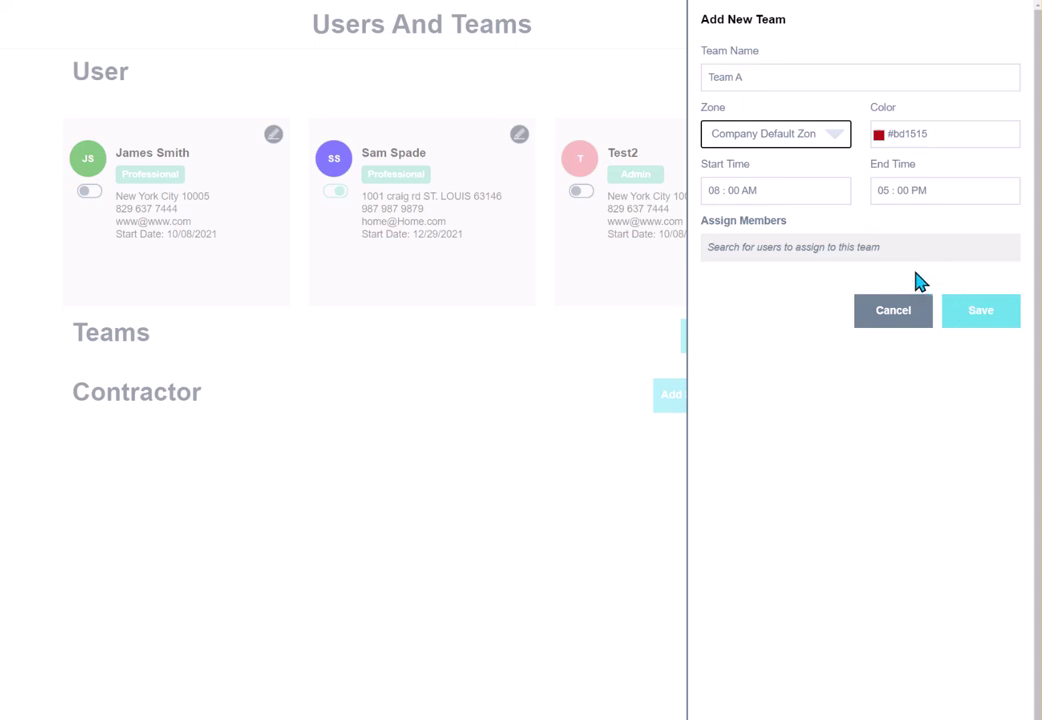
Add the new Professional user as the team's member and save the team.
{"action": "left_click", "coordinate": [775, 256]}
{"action": "type", "text": "Sa"}
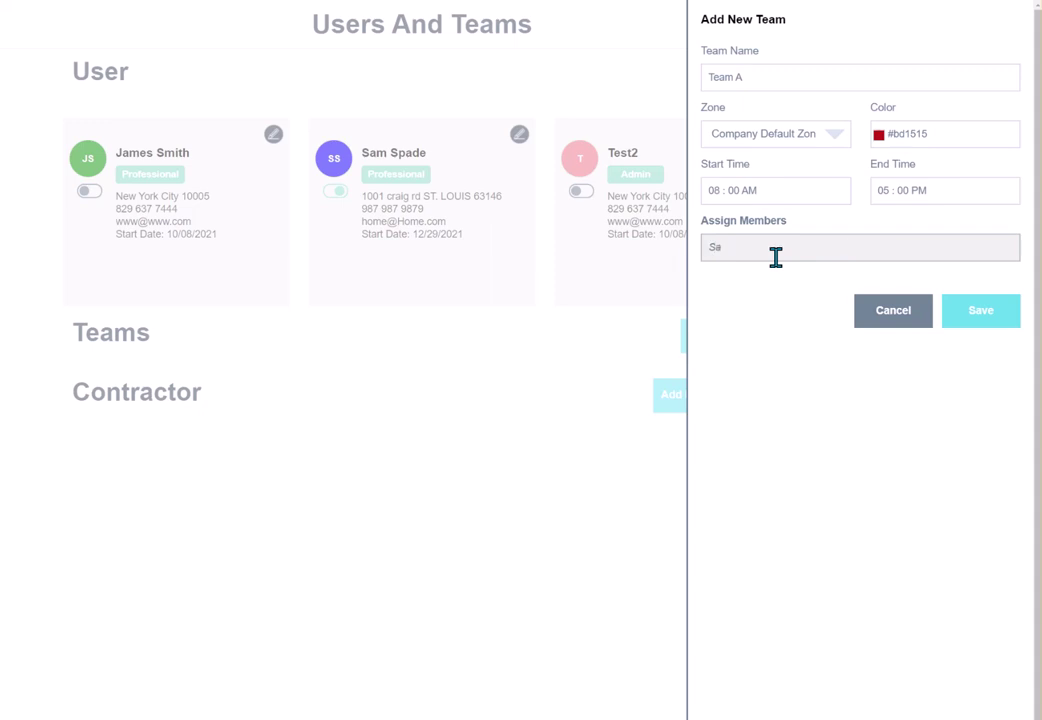
{"action": "type", "text": "m"}
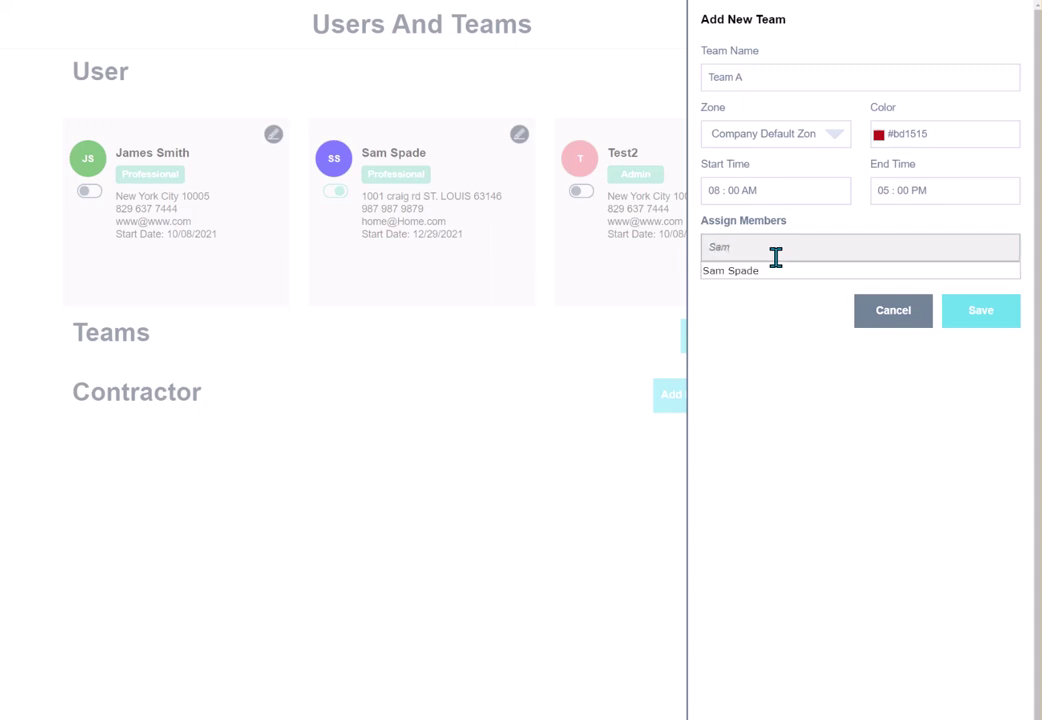
{"action": "left_click", "coordinate": [760, 273]}
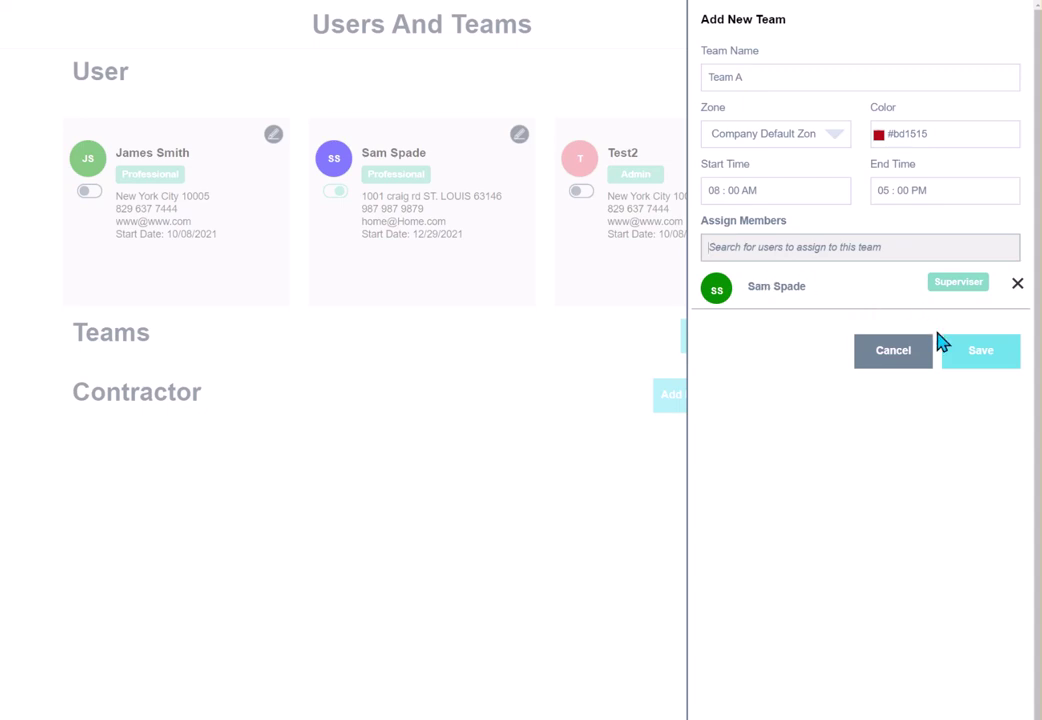
{"action": "left_click", "coordinate": [981, 358]}
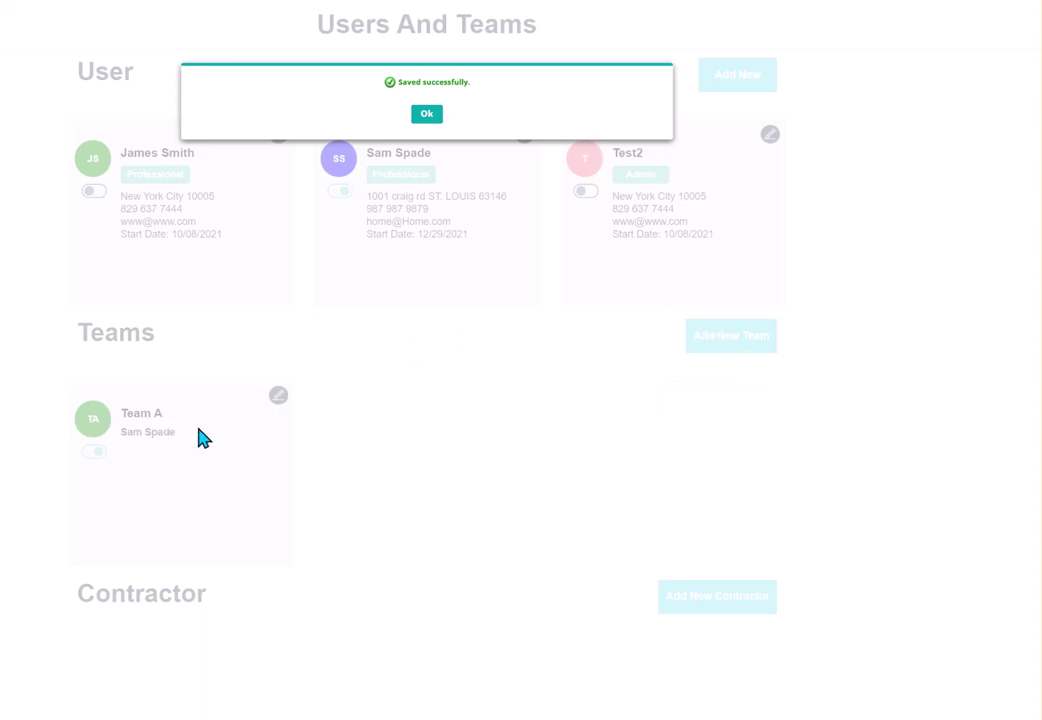
Acknowledge the team saved message and return to the Users and Teams page.
{"action": "left_click", "coordinate": [429, 116]}
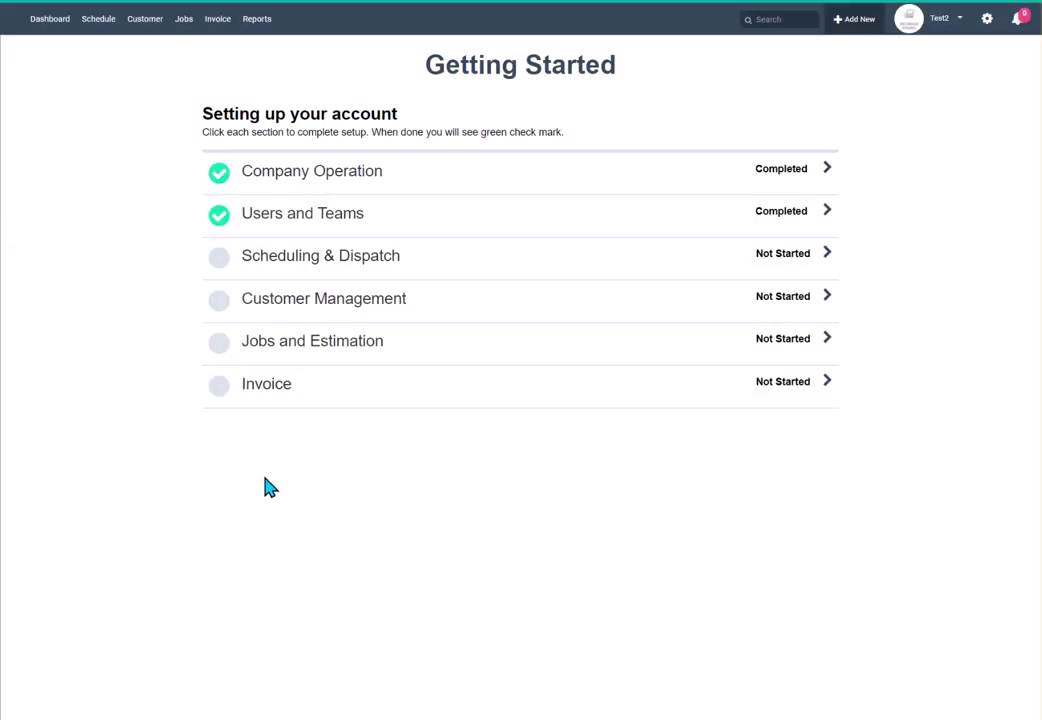
{"action": "left_click", "coordinate": [800, 220]}
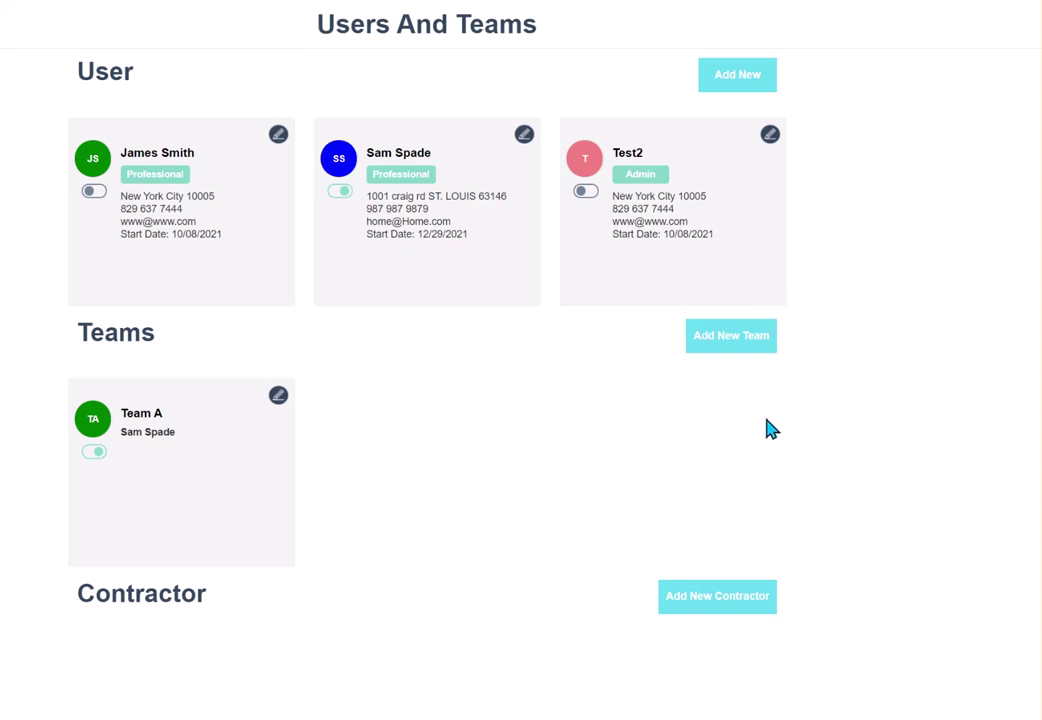
Start a new contractor named 'Sub Contractor' and enter its phone number.
{"action": "left_click", "coordinate": [702, 597]}
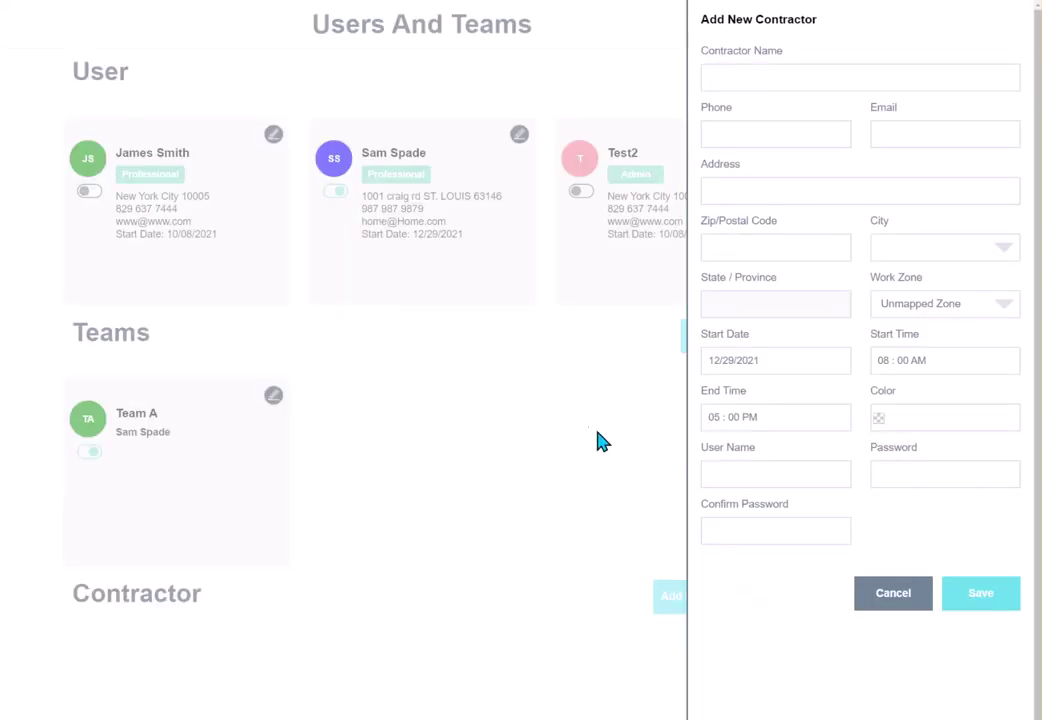
{"action": "left_click", "coordinate": [887, 80]}
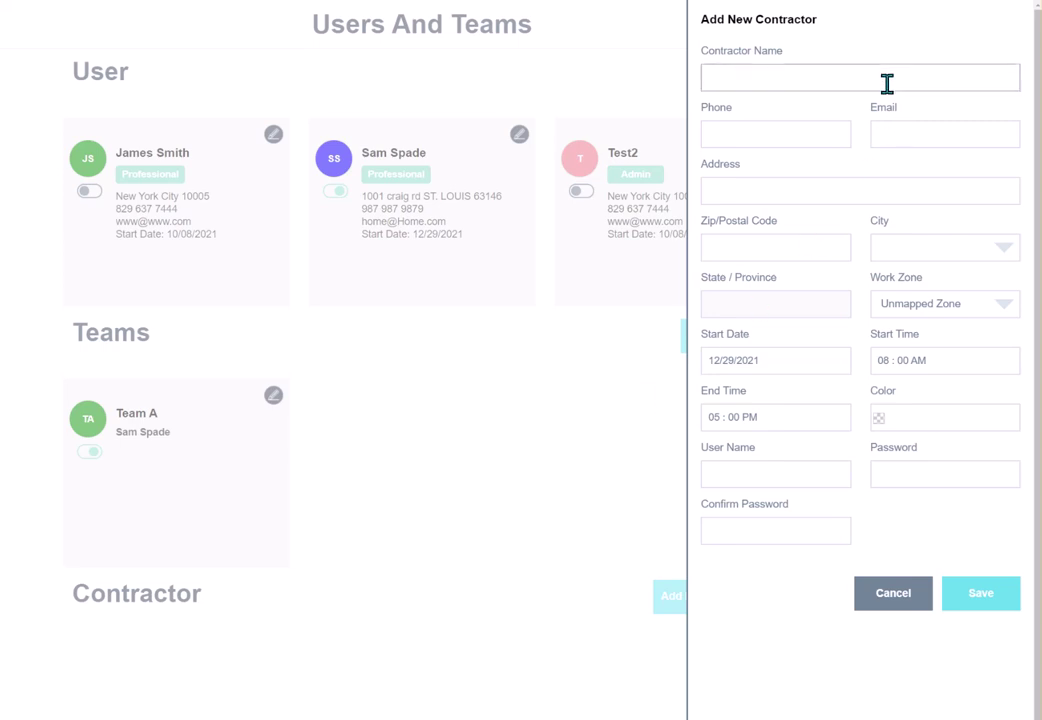
{"action": "type", "text": "Sumta"}
{"action": "key", "text": "BackSpace"}
{"action": "key", "text": "BackSpace"}
{"action": "key", "text": "BackSpace"}
{"action": "type", "text": "b"}
{"action": "type", "text": "Contractor"}
{"action": "key", "text": "Tab"}
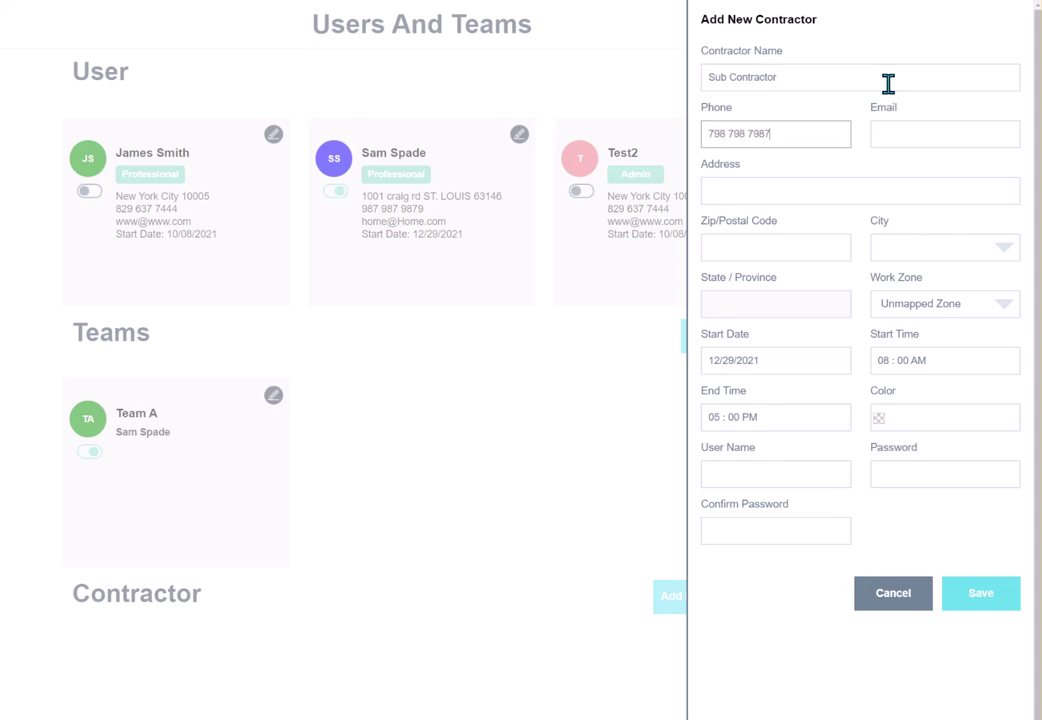
Enter the contractor's e-mail, street address and zip code so city details fill in.
{"action": "left_click", "coordinate": [887, 136]}
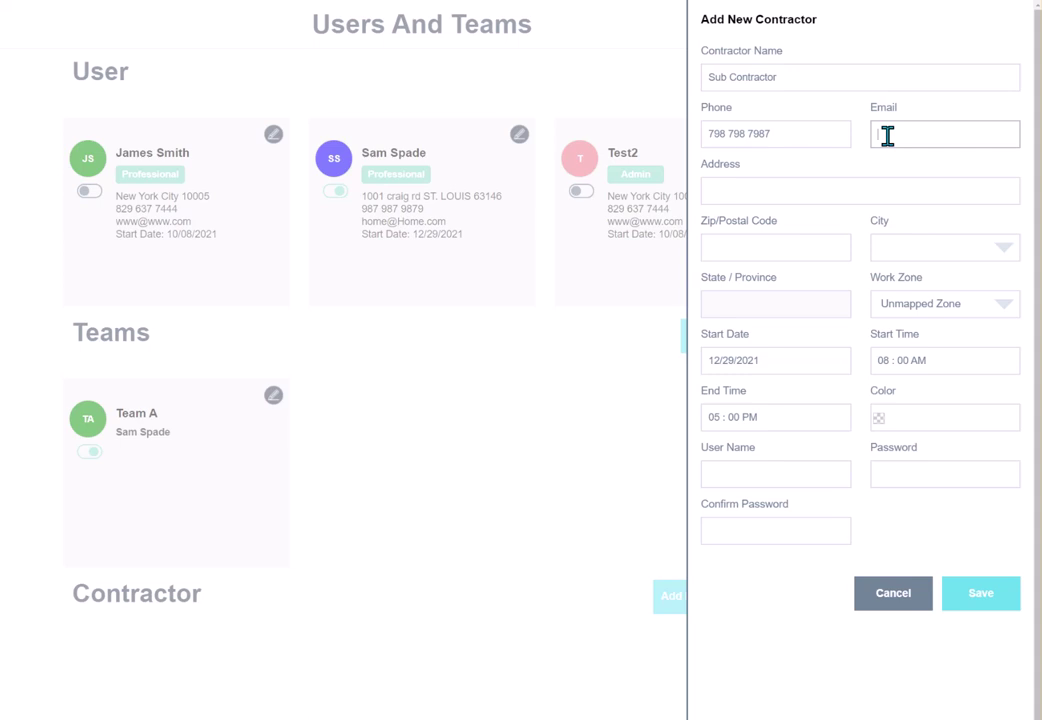
{"action": "type", "text": "name@none.com"}
{"action": "key", "text": "Tab"}
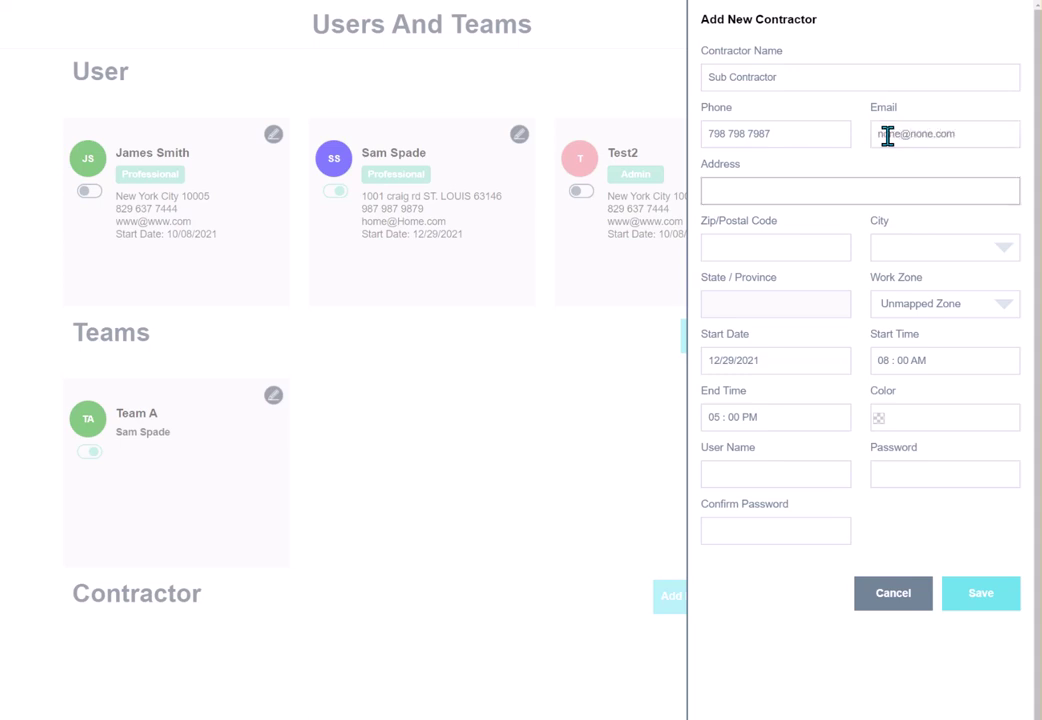
{"action": "key", "text": "Tab"}
{"action": "type", "text": "63146"}
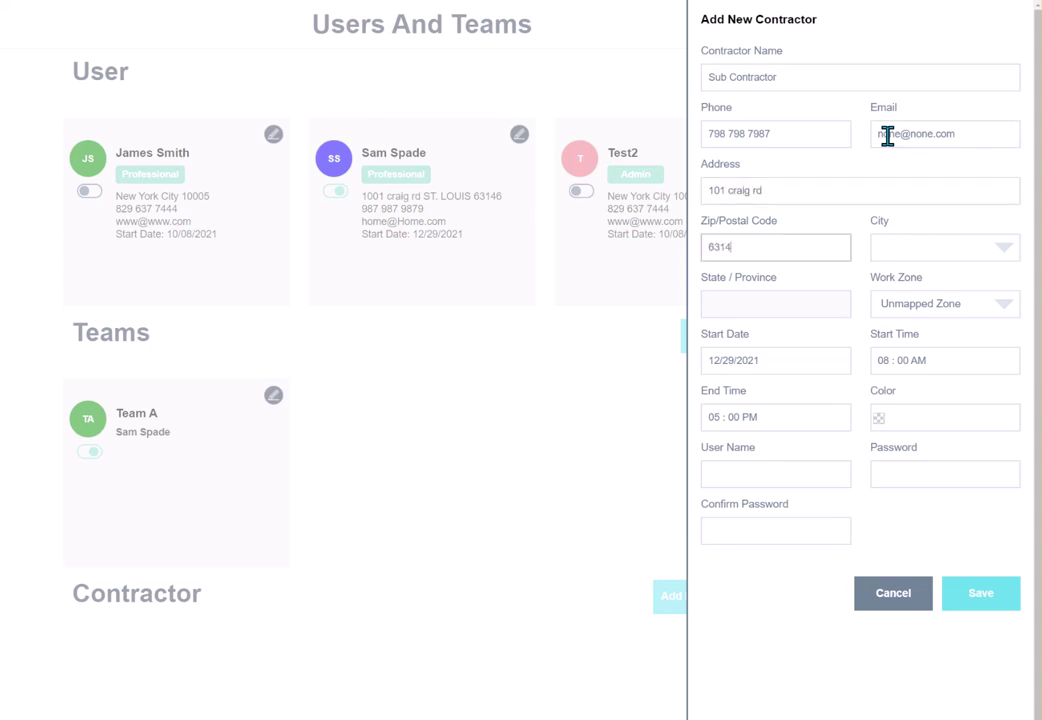
{"action": "key", "text": "Tab"}
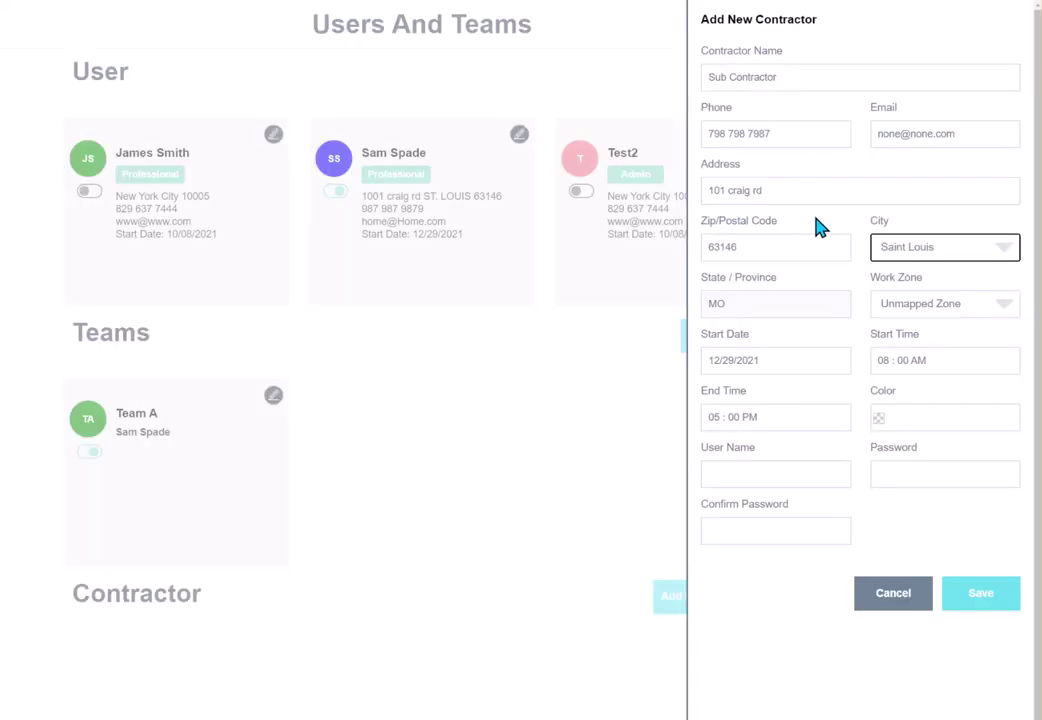
Set the work zone to Company Default Zone and the colour to dark green #3e5412.
{"action": "left_click", "coordinate": [902, 305]}
{"action": "left_click", "coordinate": [912, 340]}
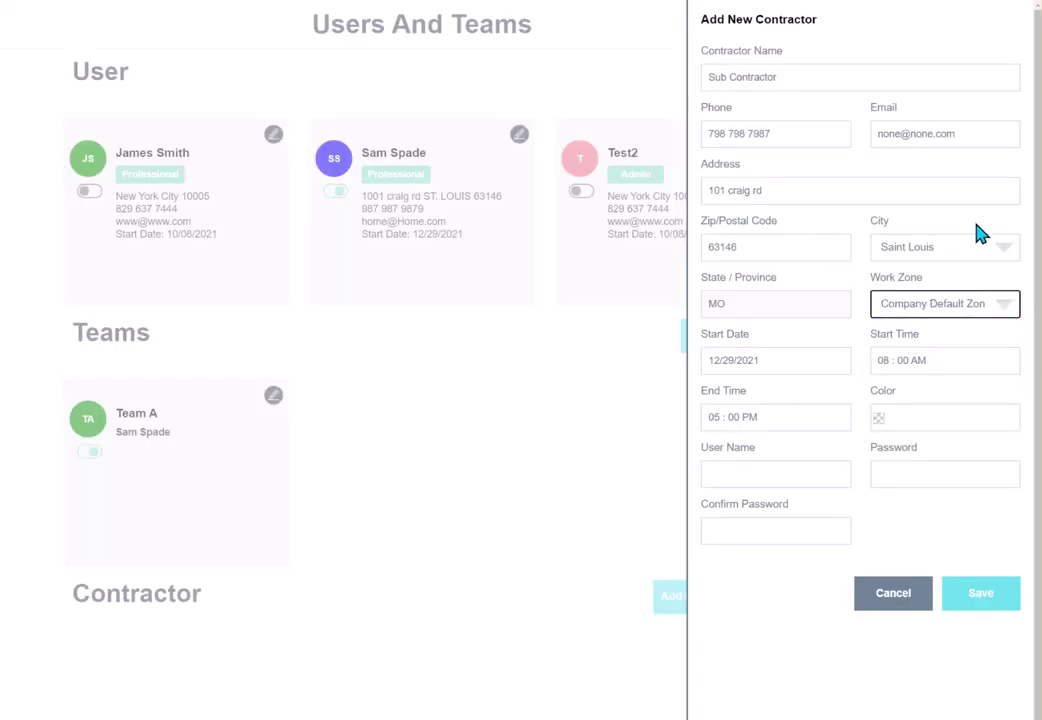
{"action": "left_click", "coordinate": [907, 427]}
{"action": "left_click", "coordinate": [945, 496]}
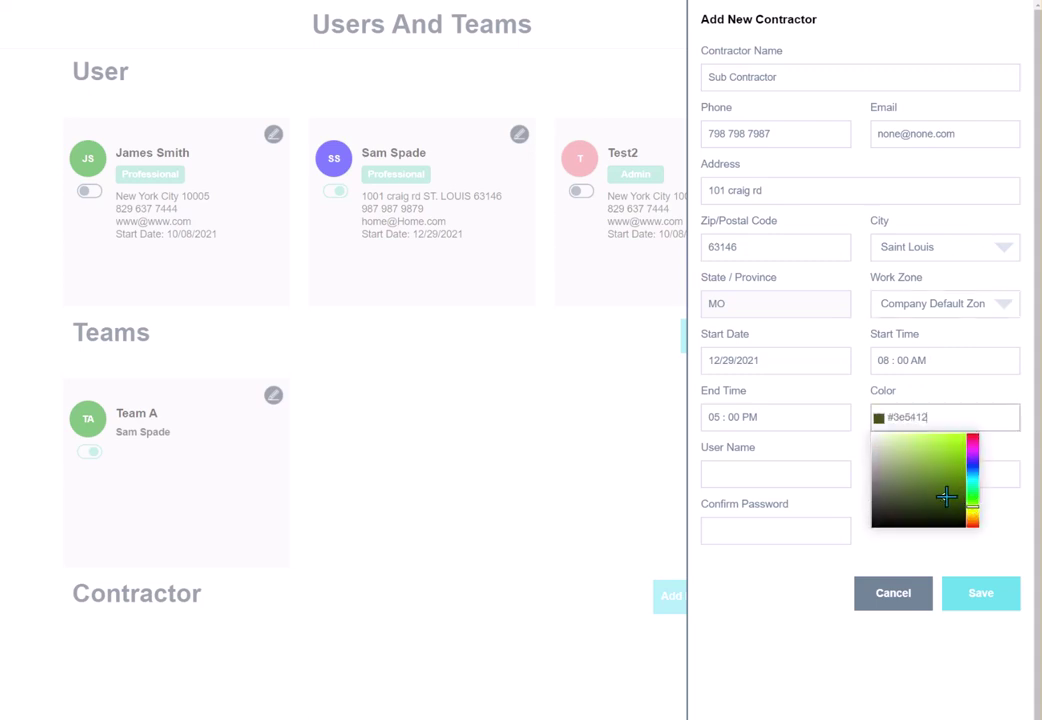
{"action": "left_click", "coordinate": [787, 475]}
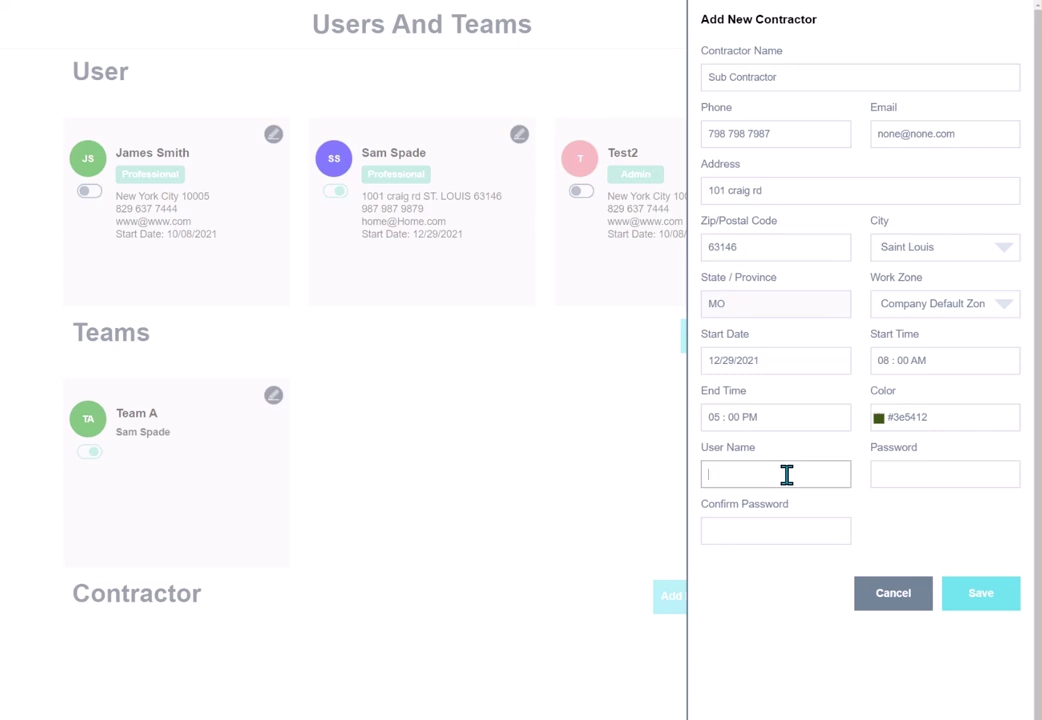
Replace the too-short login name with a five-character one and enter the password.
{"action": "type", "text": "sub1"}
{"action": "key", "text": "Return"}
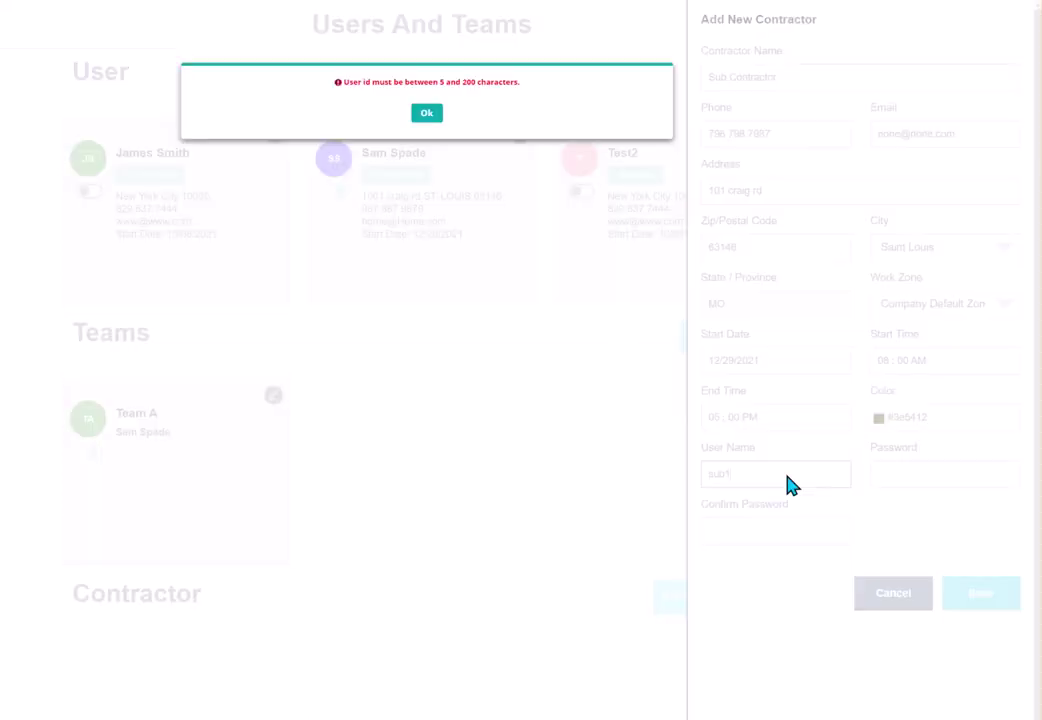
{"action": "left_click", "coordinate": [426, 114]}
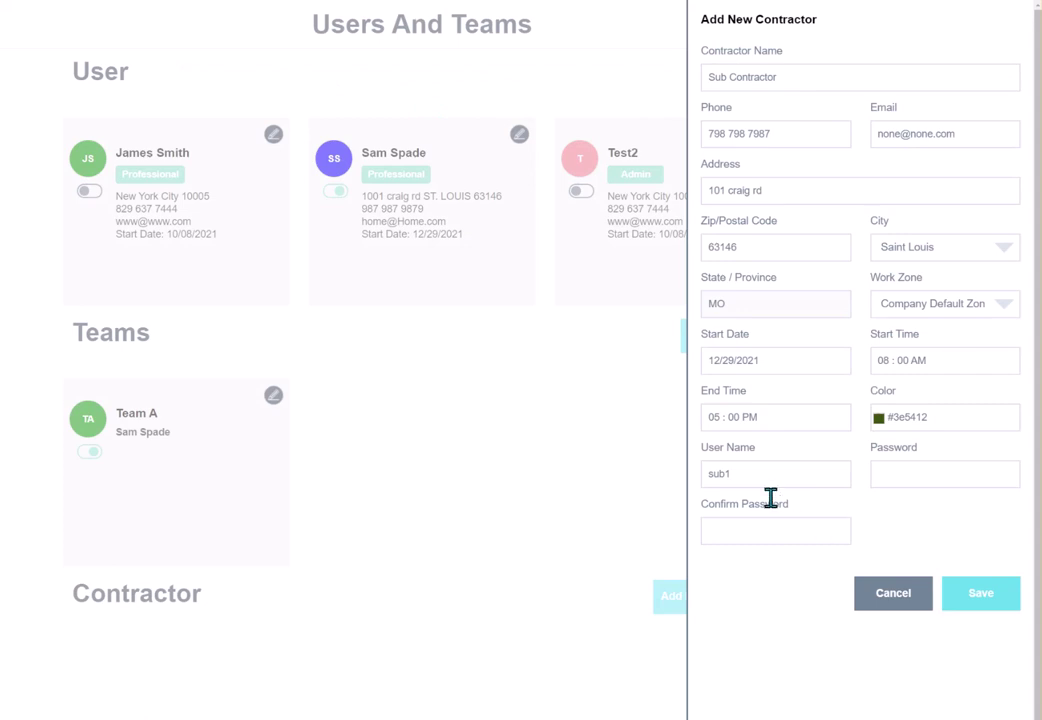
{"action": "left_click_drag", "start_coordinate": [737, 477], "coordinate": [681, 485]}
{"action": "type", "text": "Subc1"}
{"action": "key", "text": "Tab"}
{"action": "type", "text": "123456"}
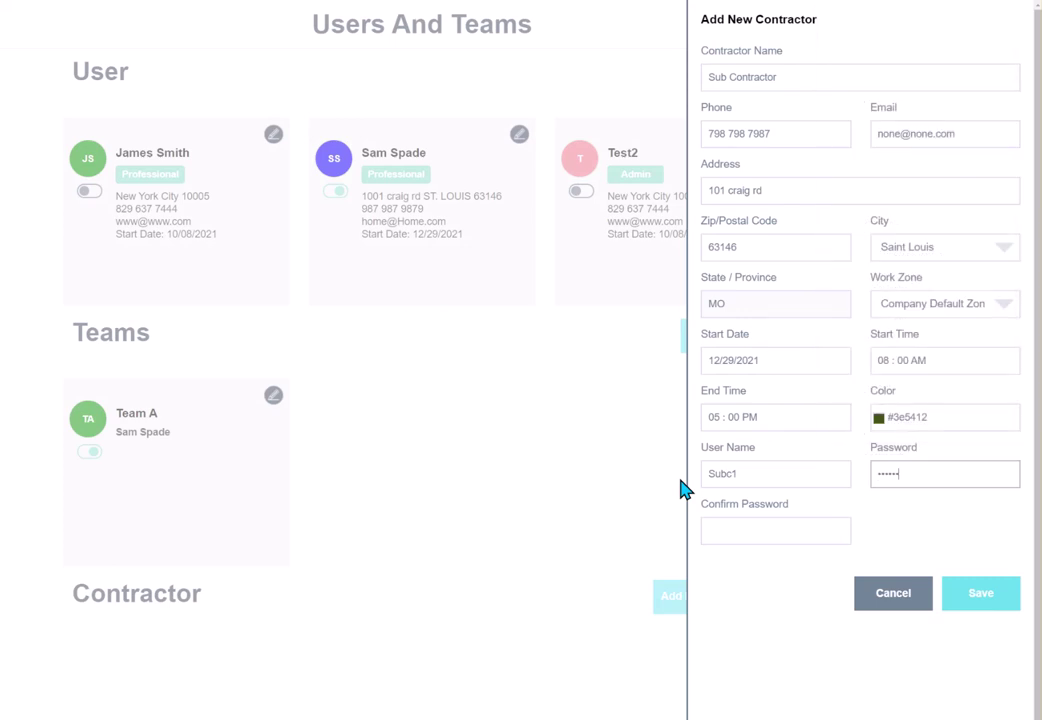
Confirm the password, then retype the passwords after each mismatch warning and retry saving.
{"action": "left_click", "coordinate": [733, 535]}
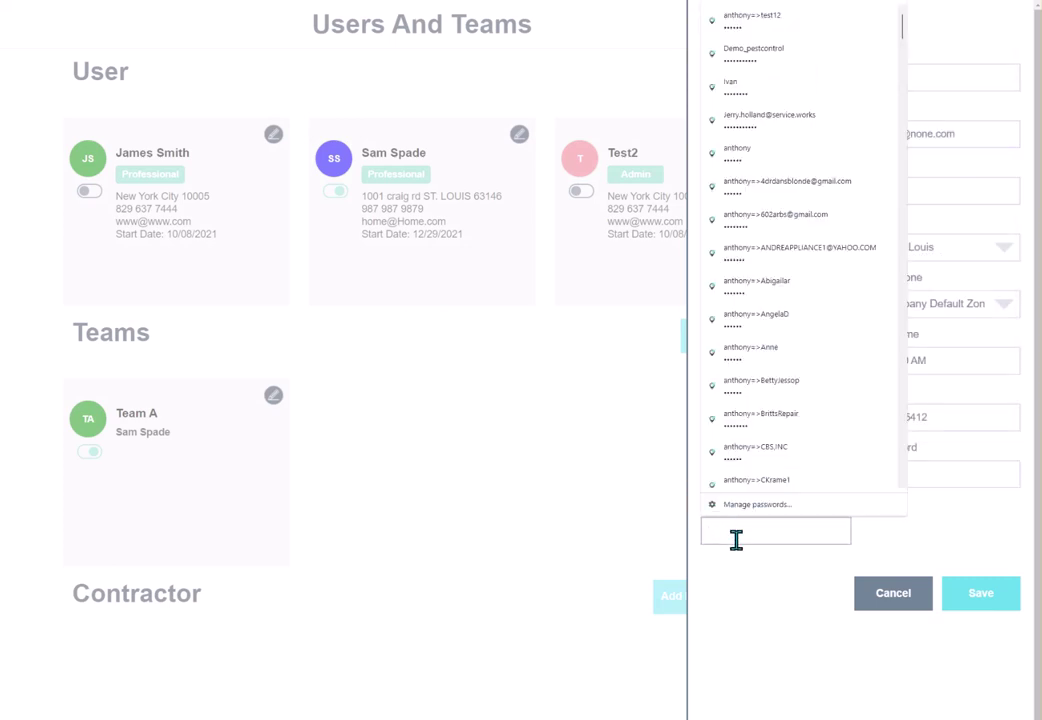
{"action": "type", "text": "123456"}
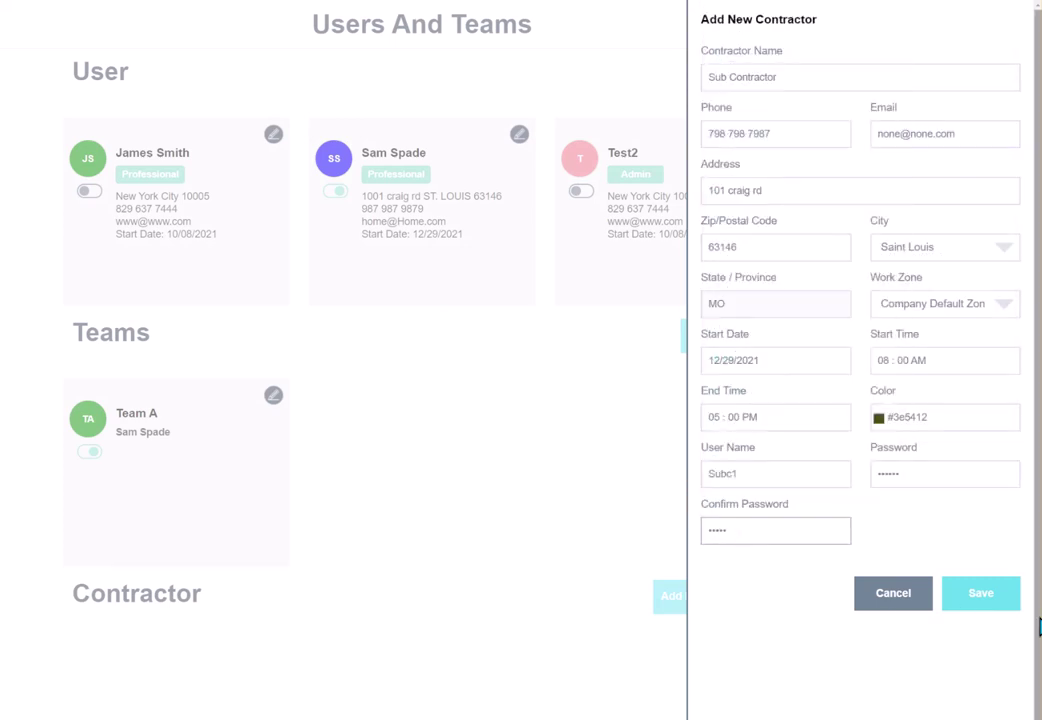
{"action": "left_click", "coordinate": [980, 606]}
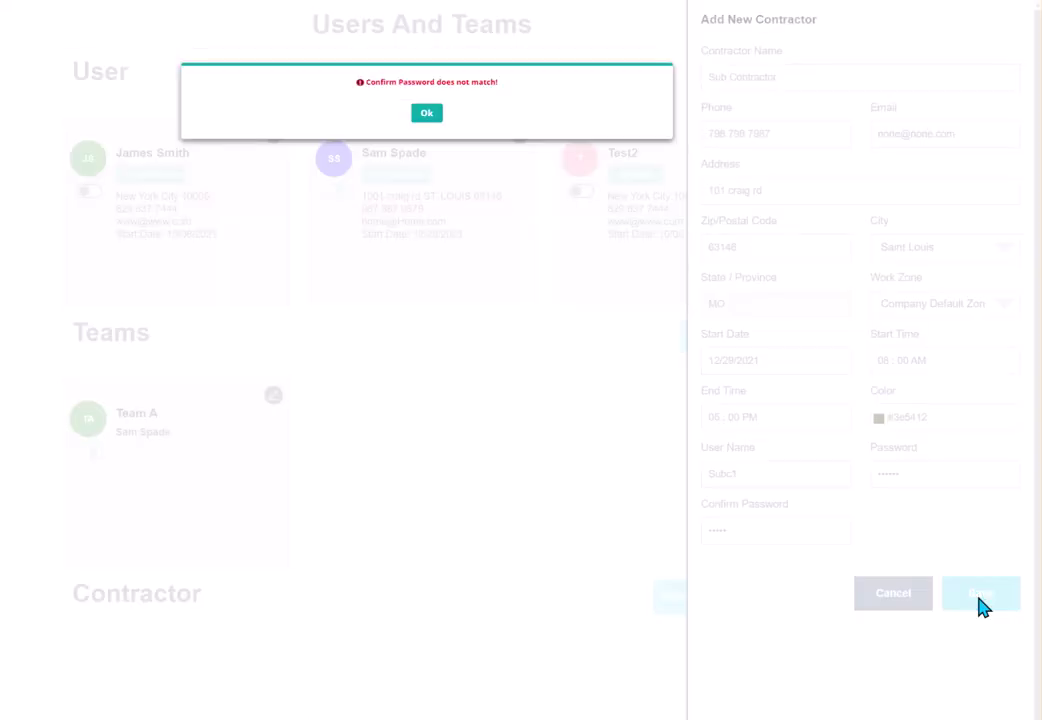
{"action": "left_click", "coordinate": [426, 113]}
{"action": "left_click_drag", "start_coordinate": [747, 533], "coordinate": [697, 541]}
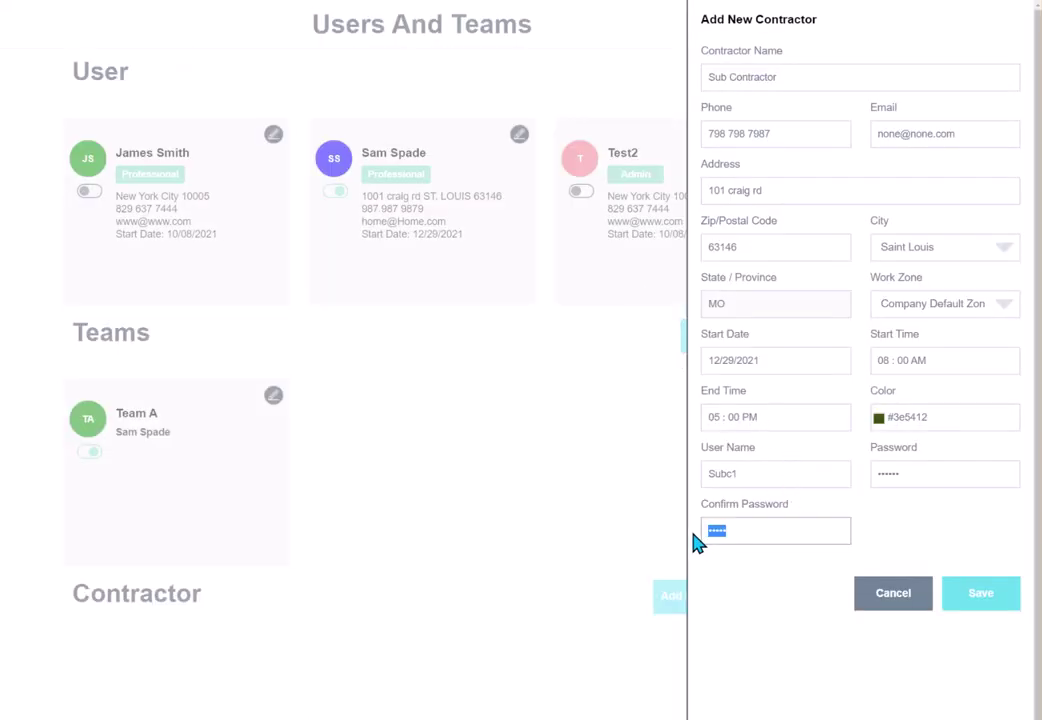
{"action": "type", "text": "1234"}
{"action": "left_click", "coordinate": [979, 598]}
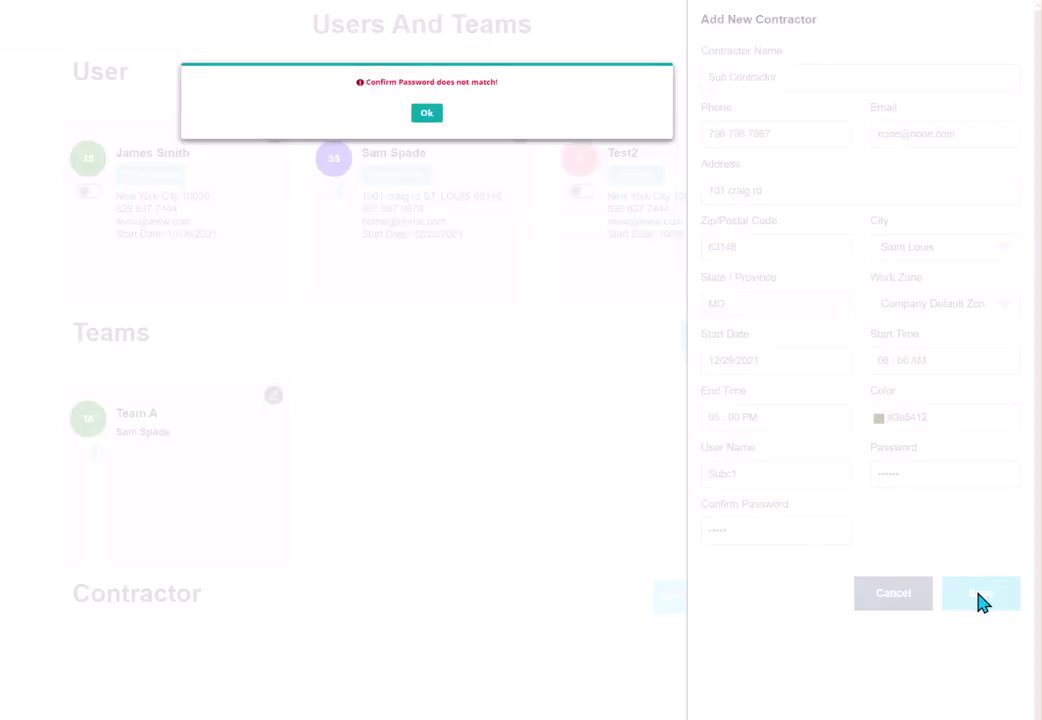
{"action": "left_click", "coordinate": [426, 113]}
{"action": "double_click", "coordinate": [870, 473]}
{"action": "double_click", "coordinate": [870, 473]}
{"action": "type", "text": "12345"}
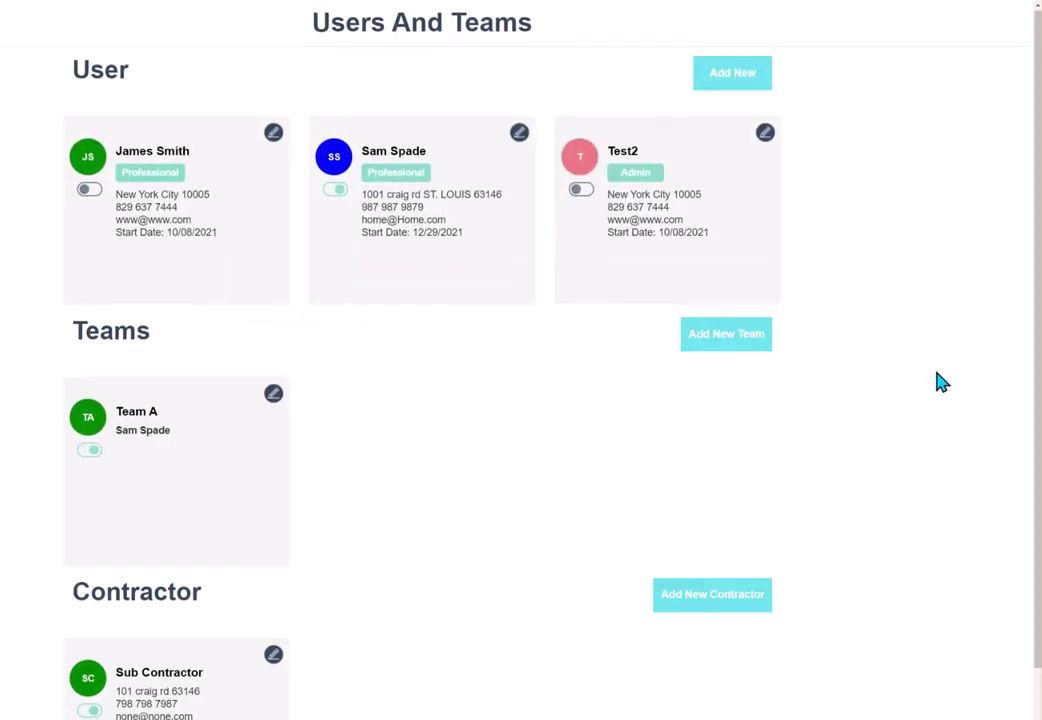
{"action": "scroll", "coordinate": [942, 381], "scroll_direction": "down", "scroll_amount": 1}
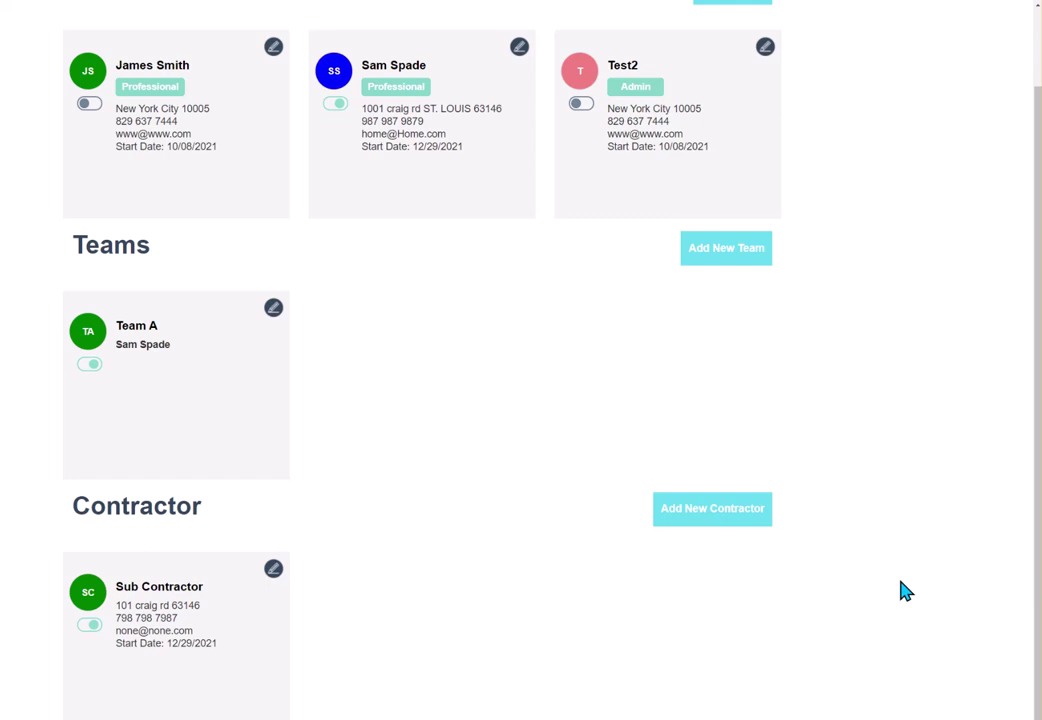
{"action": "scroll", "coordinate": [826, 430], "scroll_direction": "up", "scroll_amount": 2}
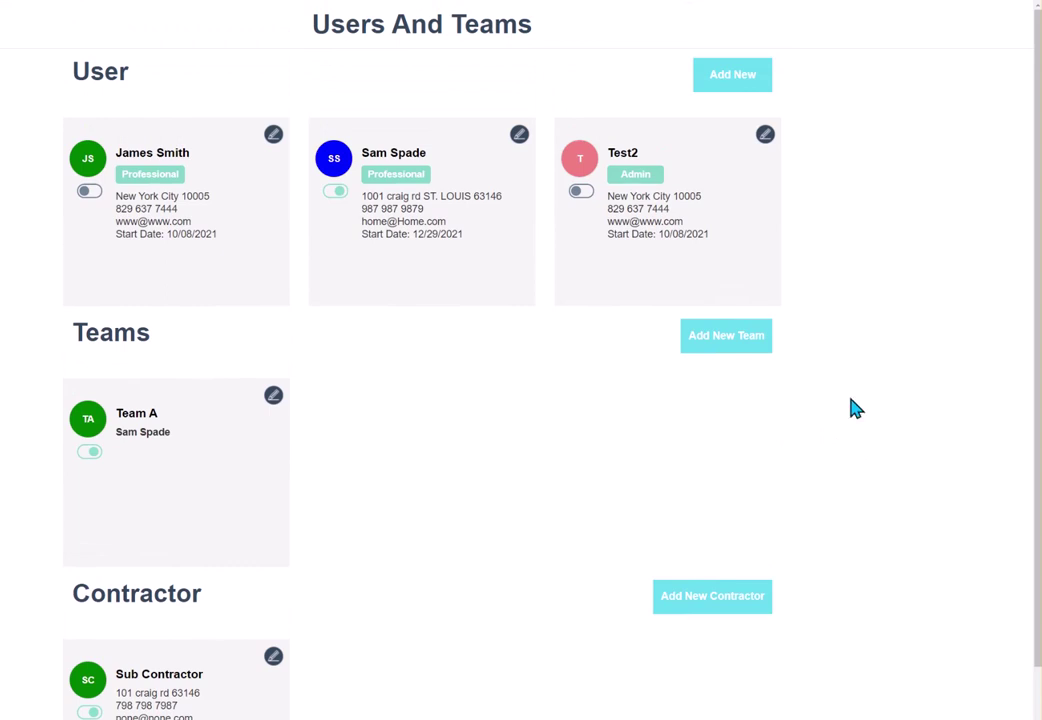
{"action": "scroll", "coordinate": [520, 350], "scroll_direction": "down", "scroll_amount": 2}
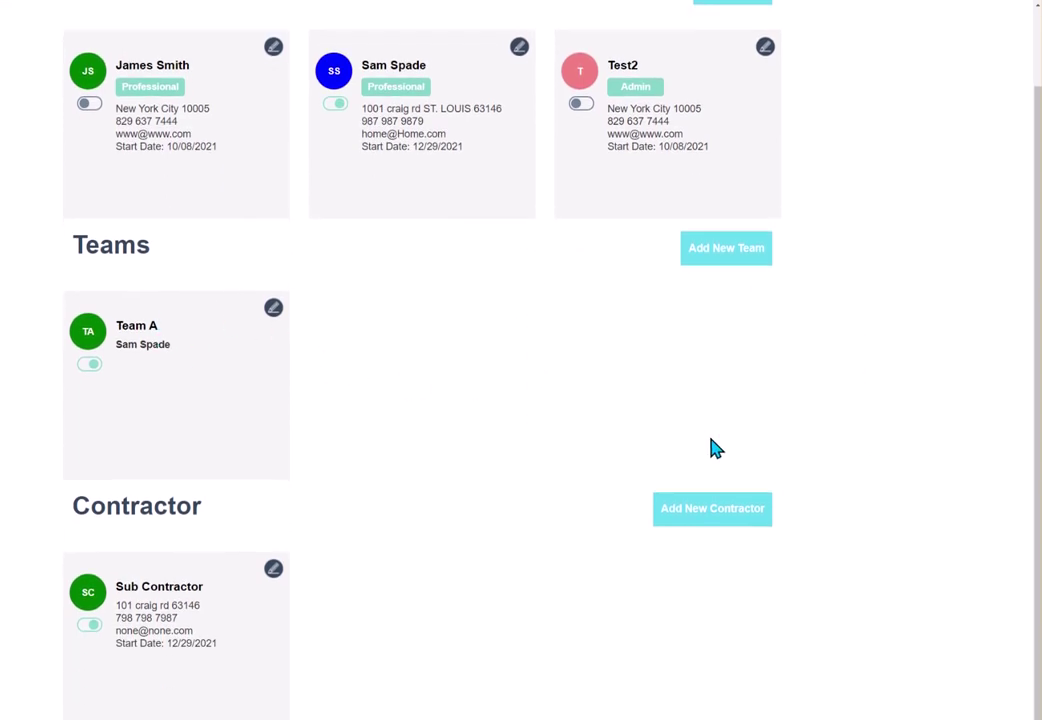